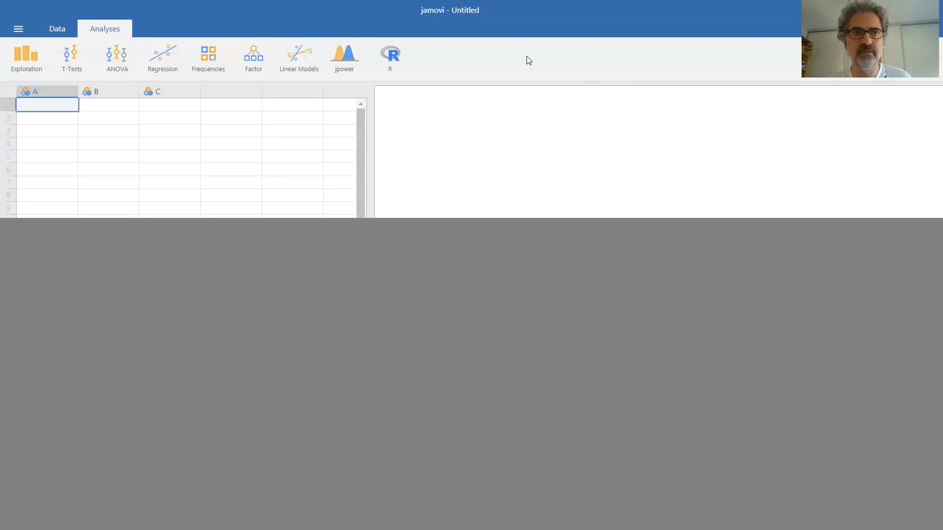
- Open the data file statsdata_SPED4010_2020.omv from the stats 2020 folder
{"action": "left_click", "coordinate": [20, 30]}
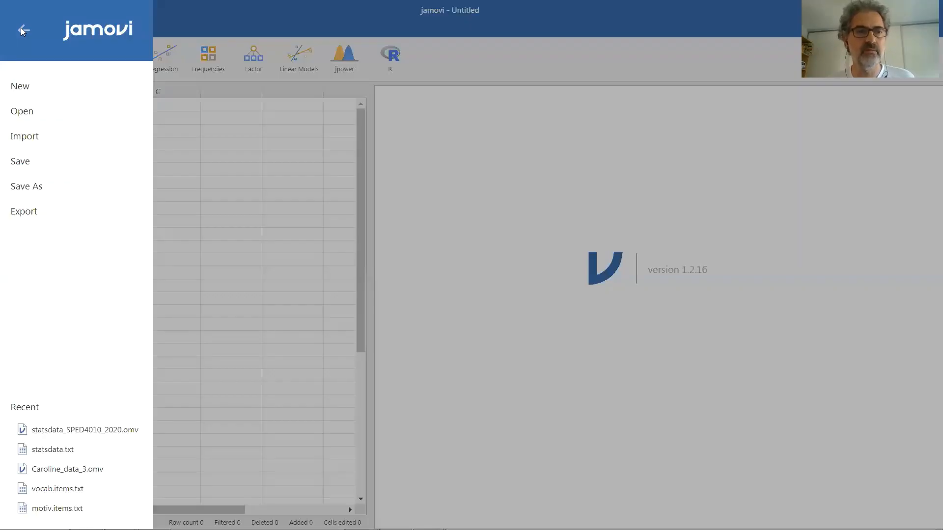
{"action": "left_click", "coordinate": [37, 112]}
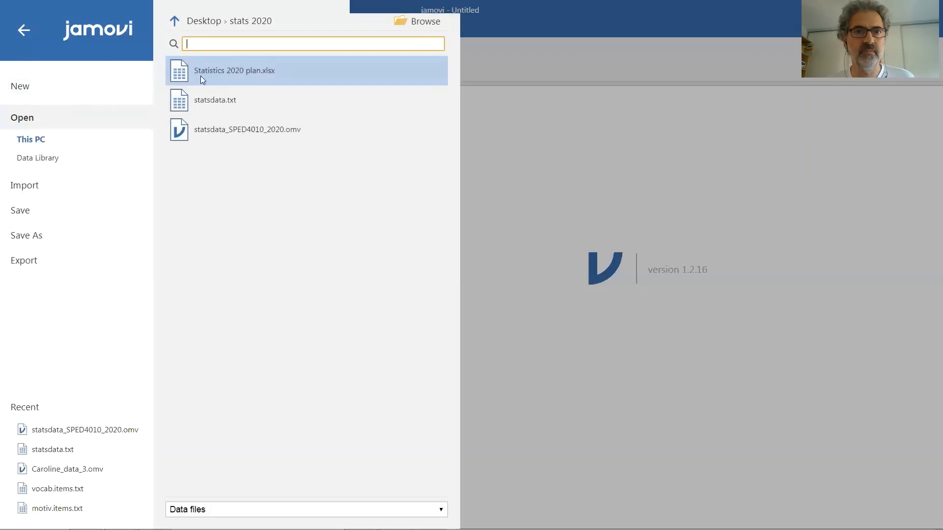
{"action": "left_click", "coordinate": [404, 23]}
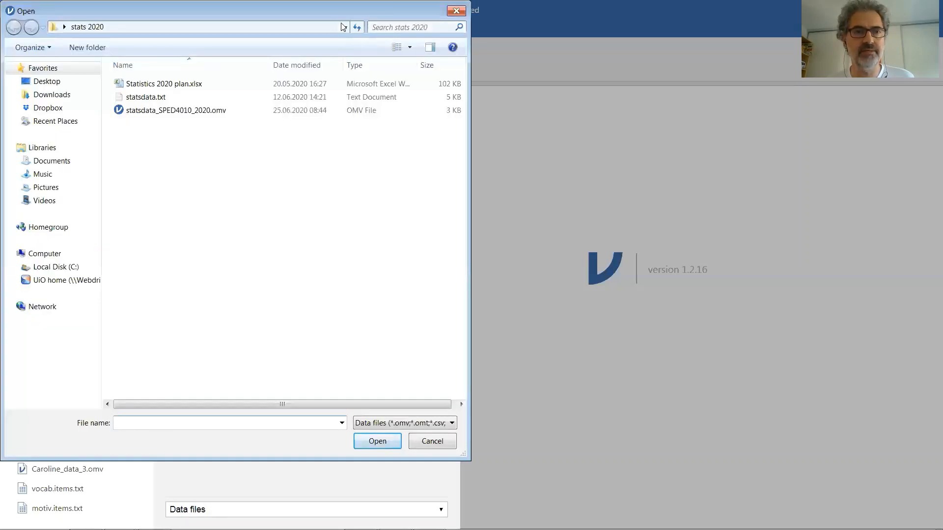
{"action": "left_click", "coordinate": [157, 112]}
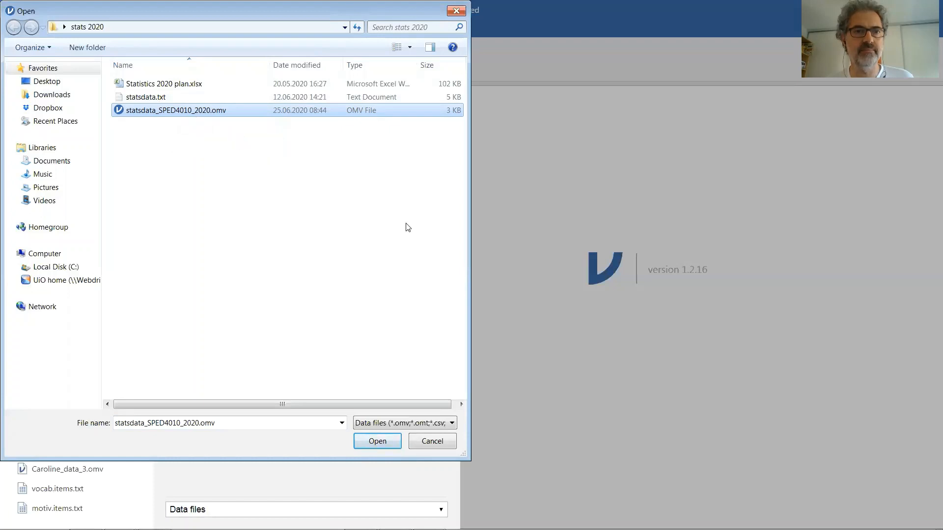
{"action": "left_click", "coordinate": [378, 441]}
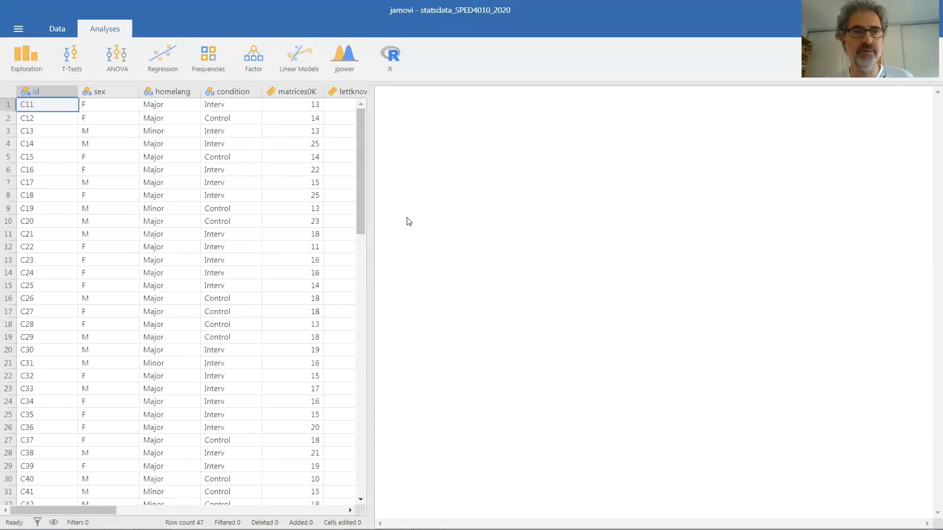
{"action": "left_click", "coordinate": [21, 27]}
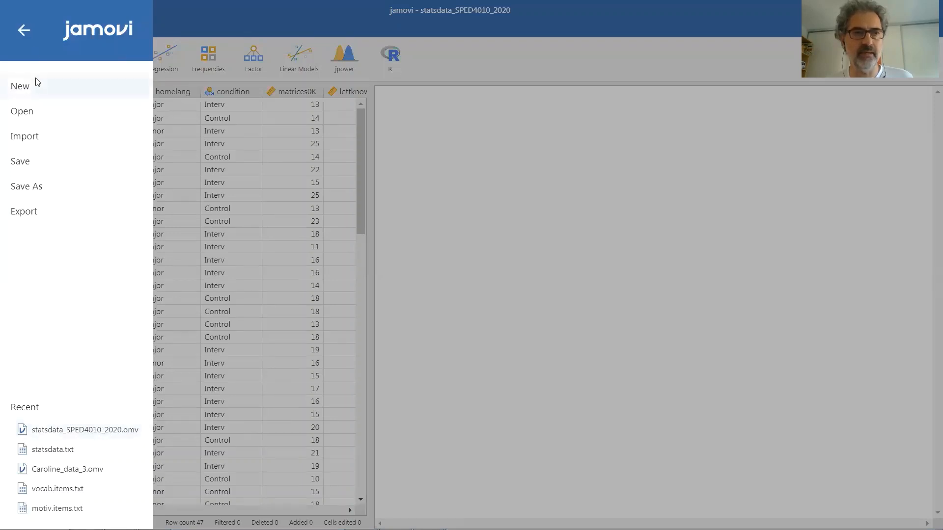
{"action": "left_click", "coordinate": [27, 26]}
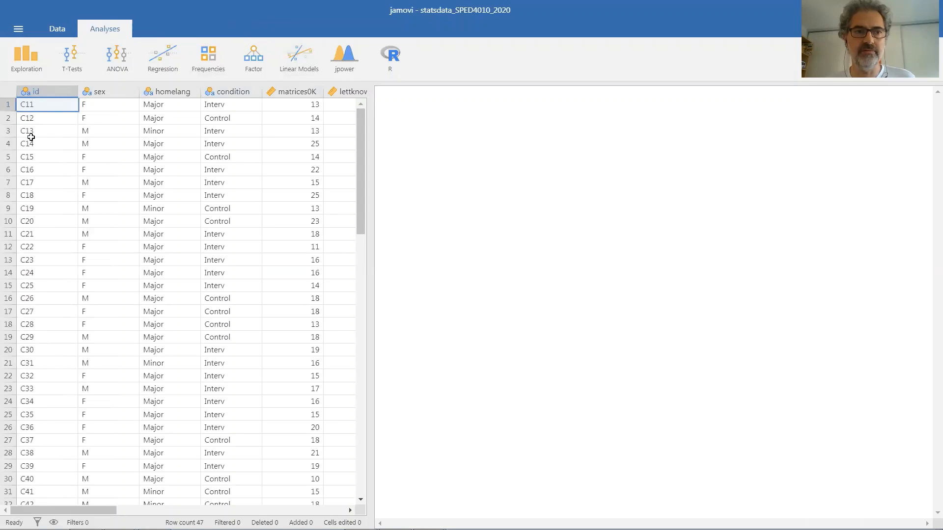
- Look through all rows and columns of the dataset, from id to wordfluPT, and return to the first column
{"action": "scroll", "coordinate": [44, 329], "scroll_direction": "down", "scroll_amount": 6}
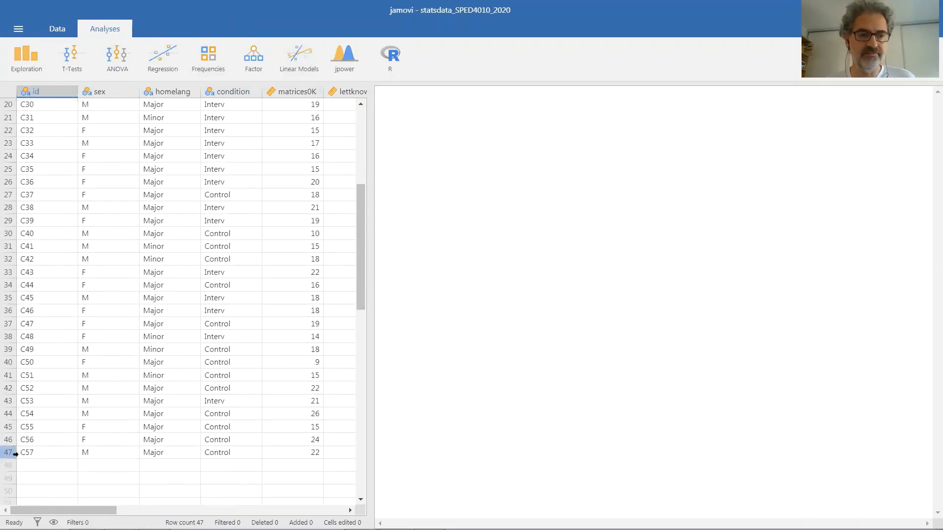
{"action": "scroll", "coordinate": [38, 450], "scroll_direction": "up", "scroll_amount": 6}
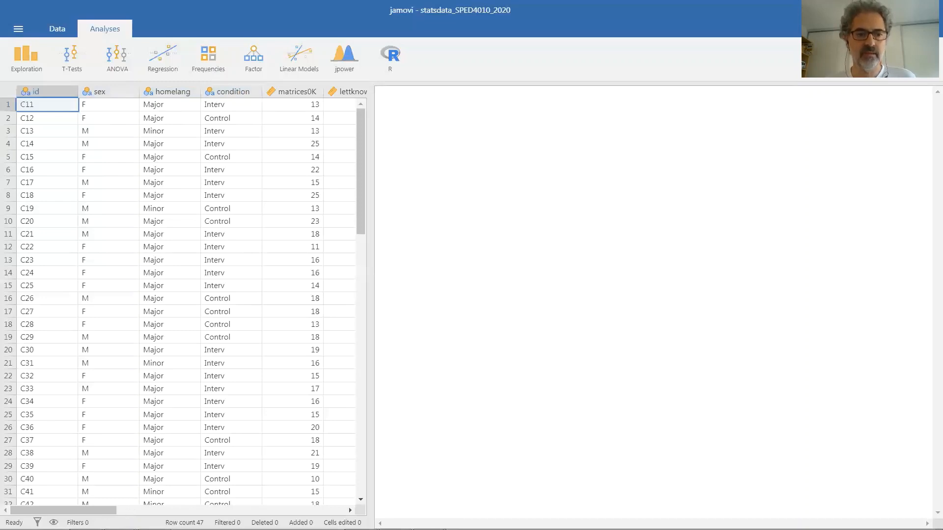
{"action": "left_click_drag", "start_coordinate": [103, 510], "coordinate": [174, 509]}
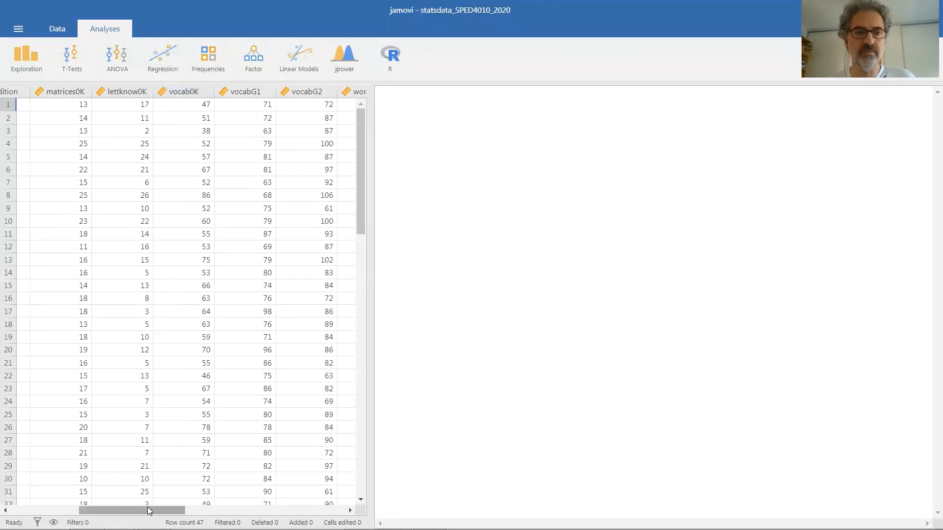
{"action": "left_click_drag", "start_coordinate": [147, 507], "coordinate": [204, 512]}
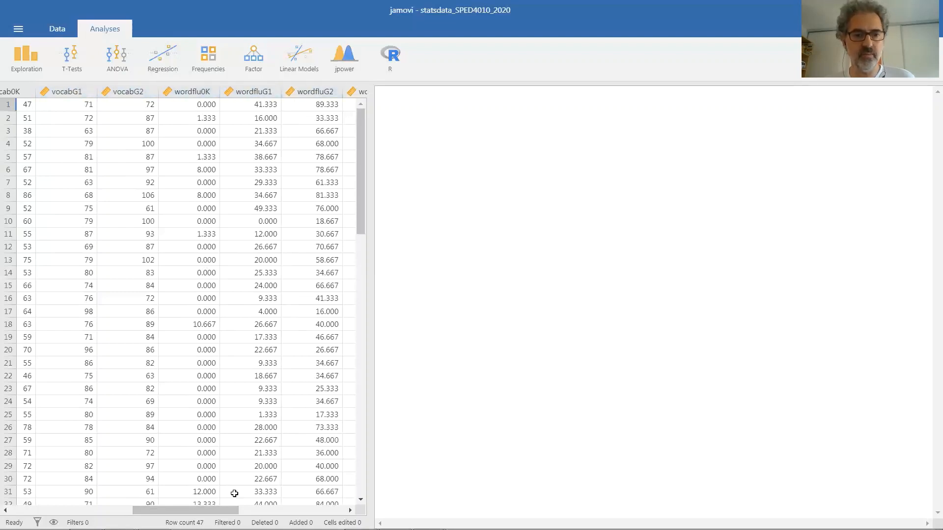
{"action": "mouse_move", "coordinate": [229, 511]}
{"action": "left_mouse_down"}
{"action": "mouse_move", "coordinate": [260, 513]}
{"action": "mouse_move", "coordinate": [247, 513]}
{"action": "left_mouse_up"}
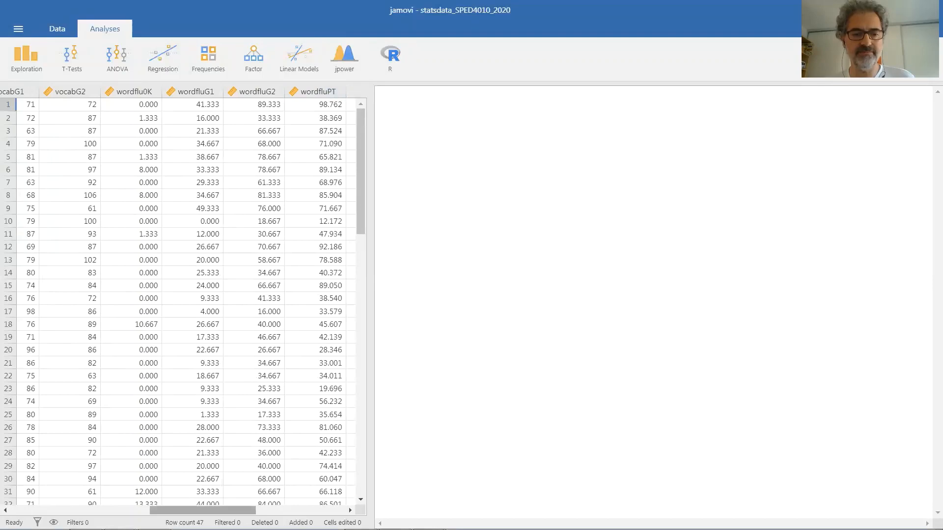
{"action": "left_click_drag", "start_coordinate": [240, 510], "coordinate": [80, 503]}
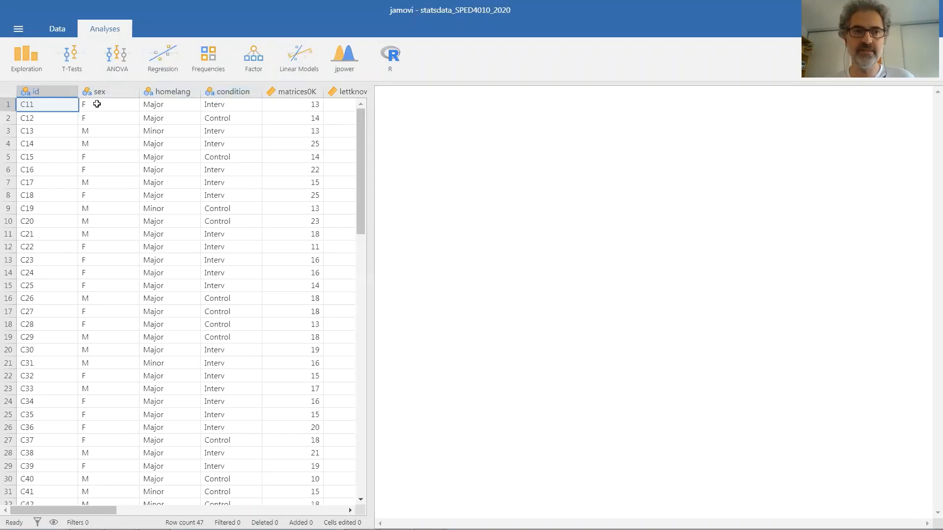
- Open the variable settings for id and examine its available measure types and its list of levels
{"action": "double_click", "coordinate": [45, 91]}
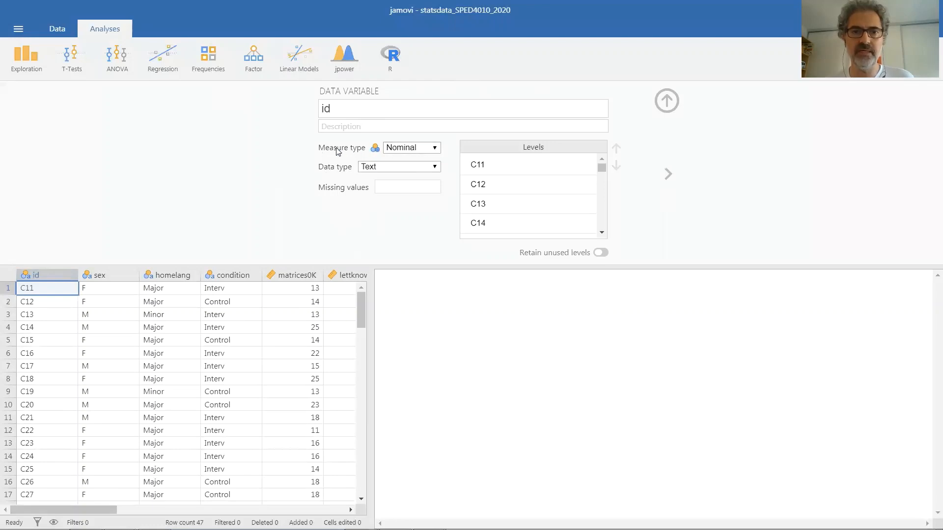
{"action": "left_click", "coordinate": [429, 150]}
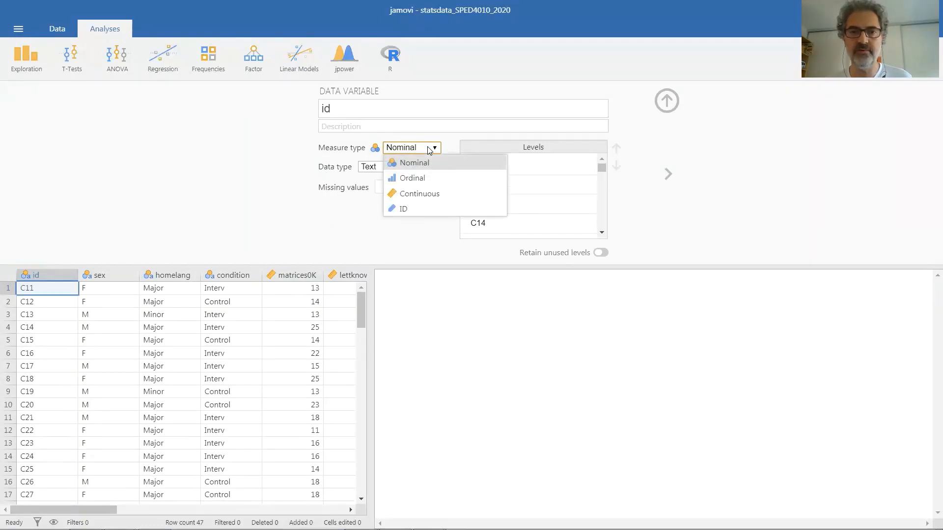
{"action": "left_click", "coordinate": [429, 149]}
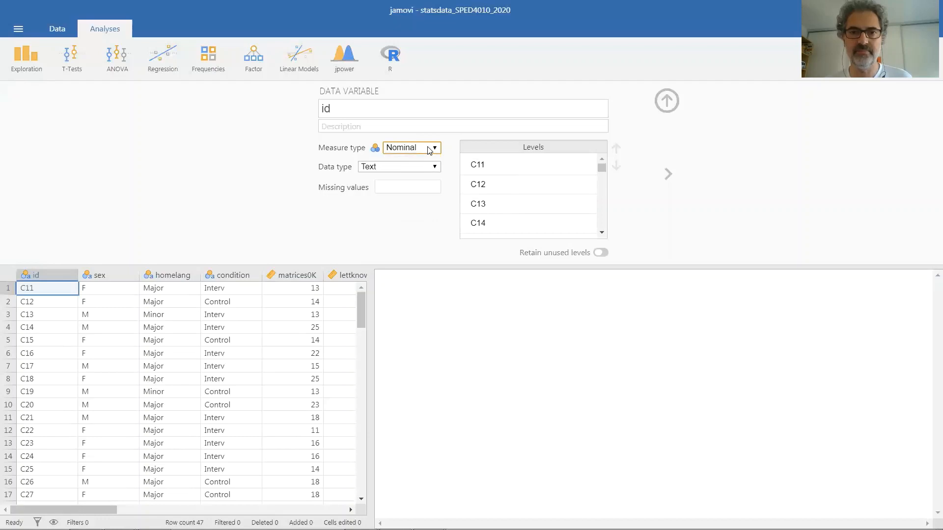
{"action": "left_click", "coordinate": [429, 149]}
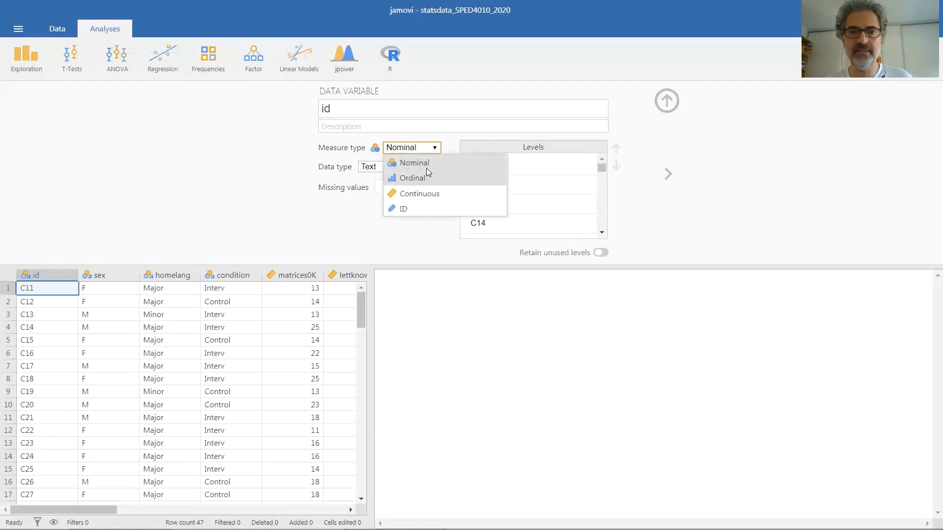
{"action": "left_click", "coordinate": [434, 148]}
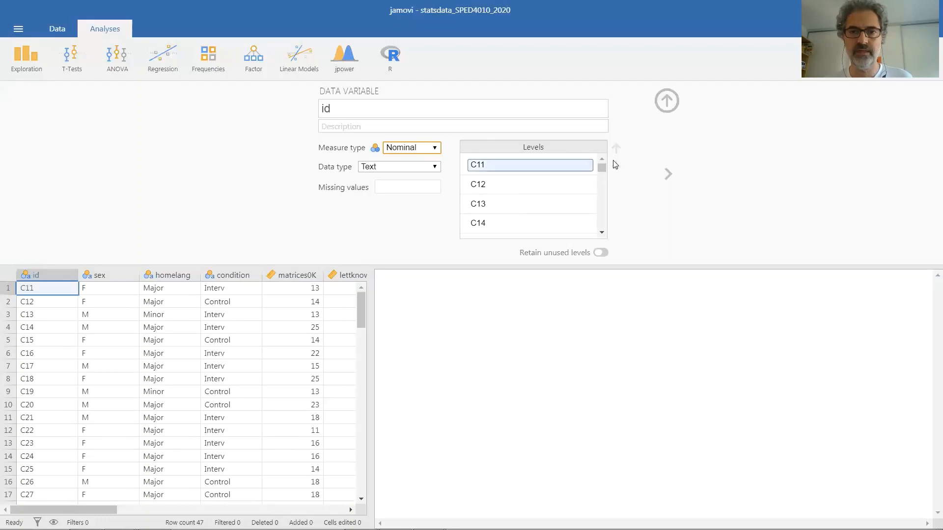
{"action": "mouse_move", "coordinate": [601, 167]}
{"action": "left_mouse_down"}
{"action": "mouse_move", "coordinate": [611, 241]}
{"action": "mouse_move", "coordinate": [603, 150]}
{"action": "left_mouse_up"}
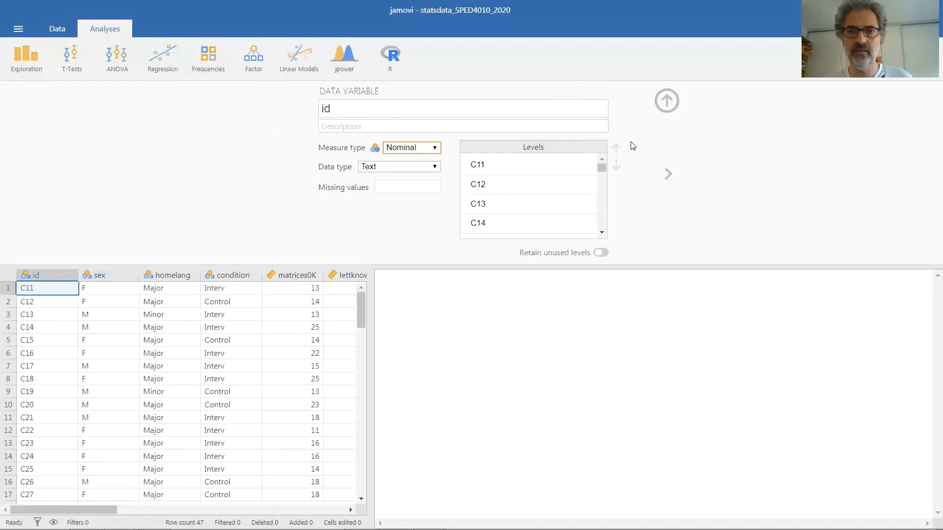
- Review the measure type and levels of the variables sex, homelang and condition in turn
{"action": "left_click", "coordinate": [668, 173]}
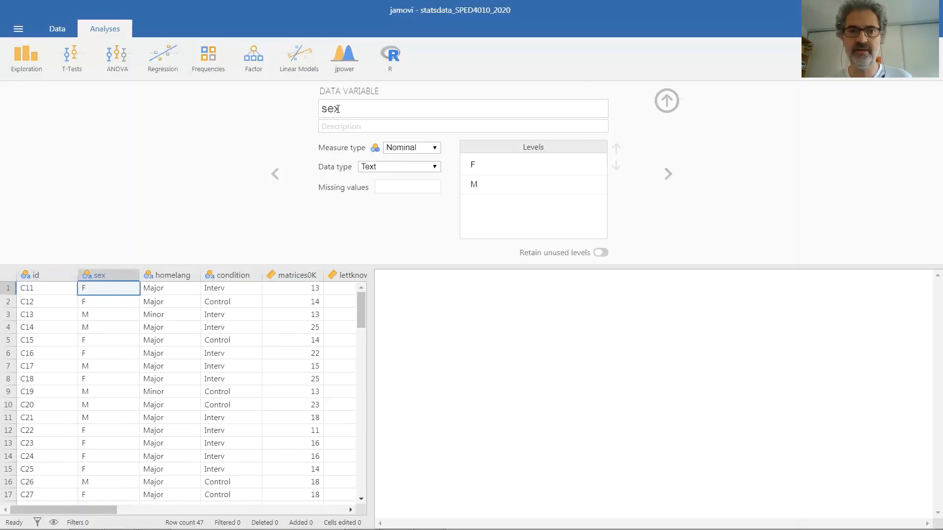
{"action": "left_click", "coordinate": [434, 147]}
{"action": "left_click", "coordinate": [437, 150]}
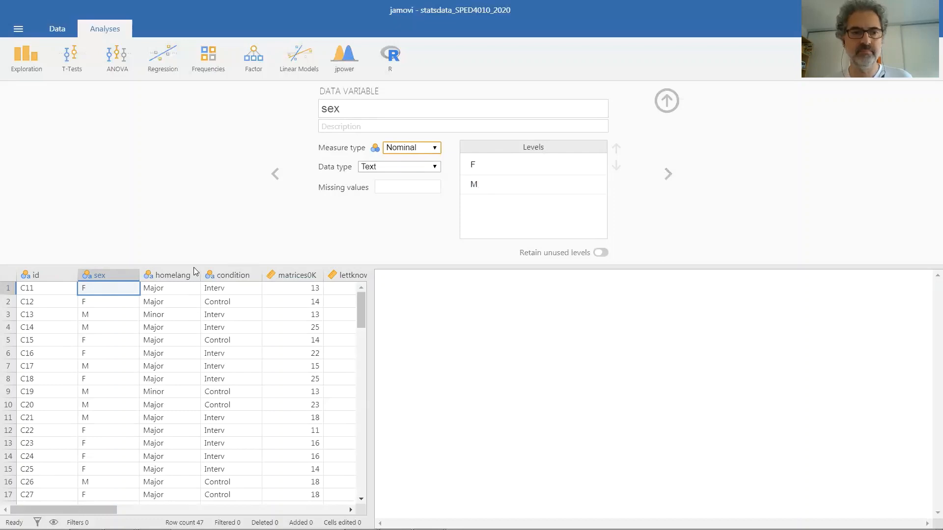
{"action": "left_click", "coordinate": [670, 174]}
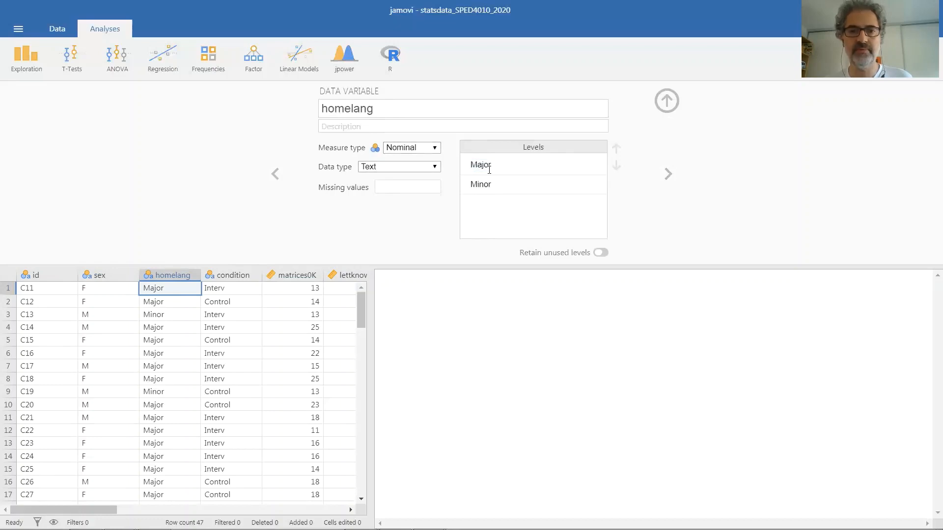
{"action": "left_click", "coordinate": [522, 167]}
{"action": "left_click", "coordinate": [519, 184]}
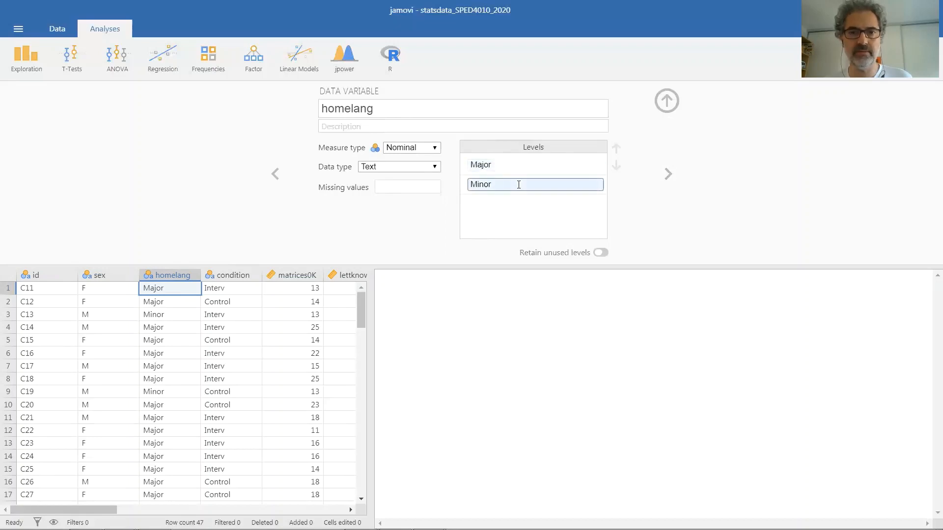
{"action": "left_click", "coordinate": [662, 172]}
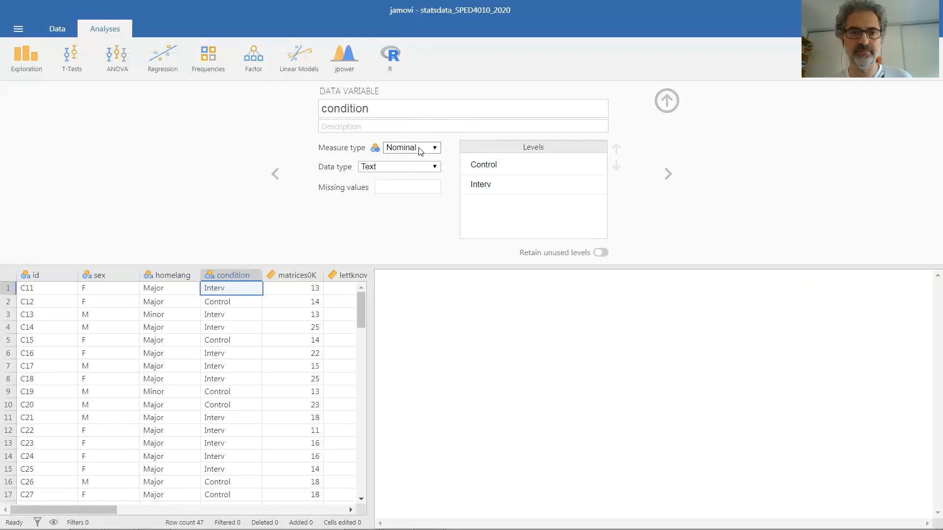
- Bring up the settings of the variable matrices0K and examine its available measure types
{"action": "left_click", "coordinate": [666, 174]}
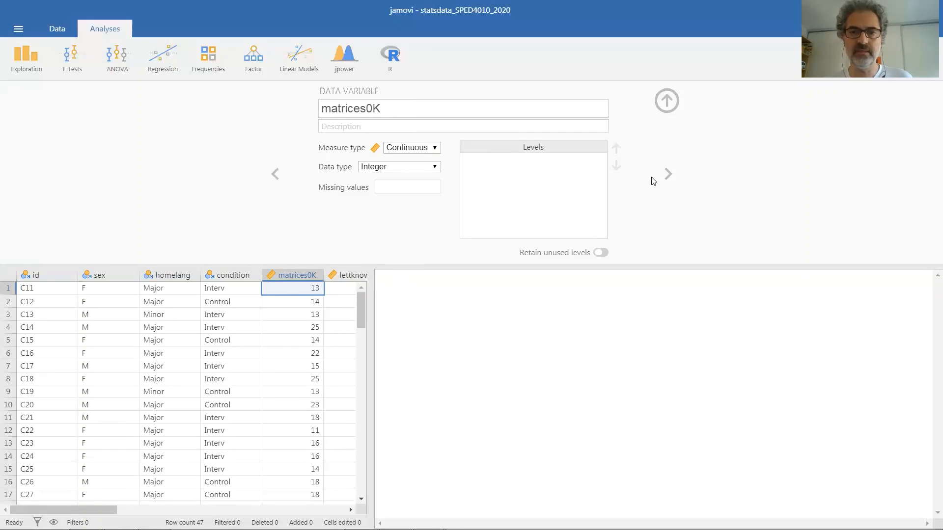
{"action": "left_click", "coordinate": [425, 149]}
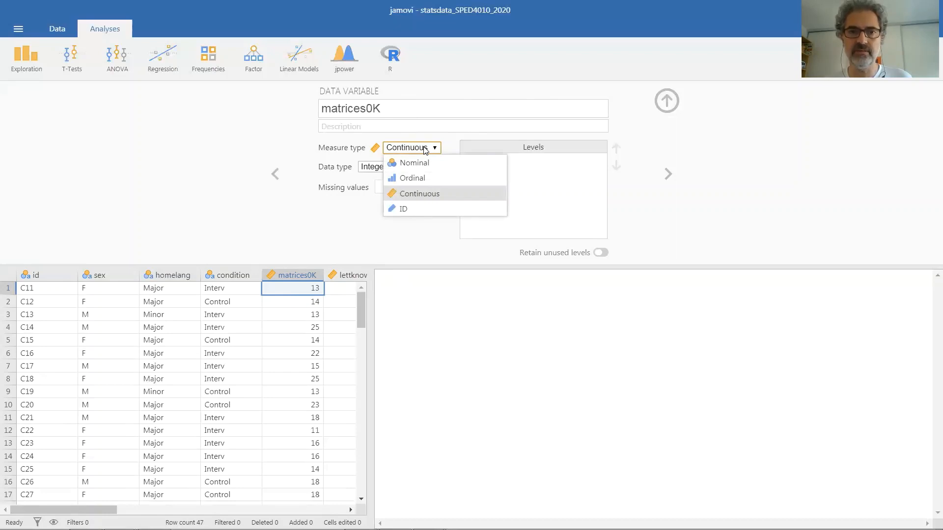
{"action": "left_click", "coordinate": [425, 149]}
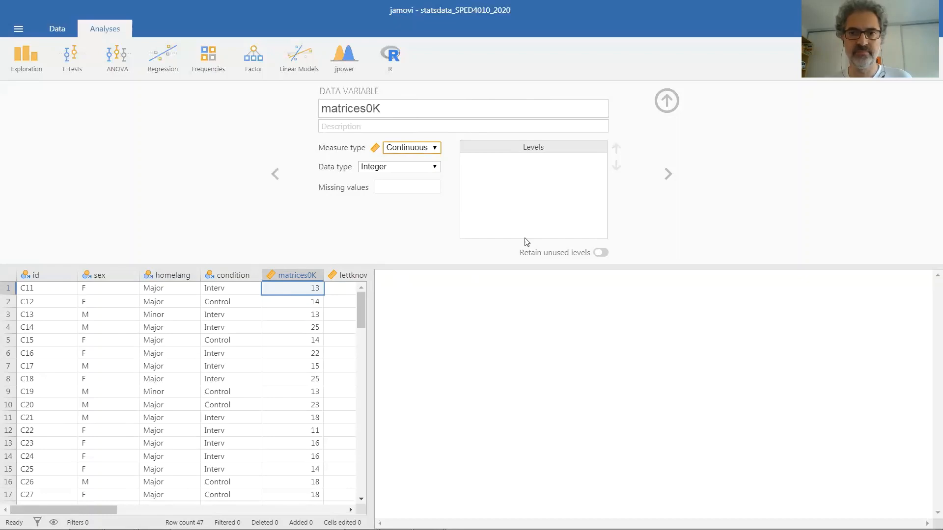
- Review the measure and data types of the variables from lettknow0K to wordfluG2, and close the variable settings
{"action": "left_click", "coordinate": [668, 177]}
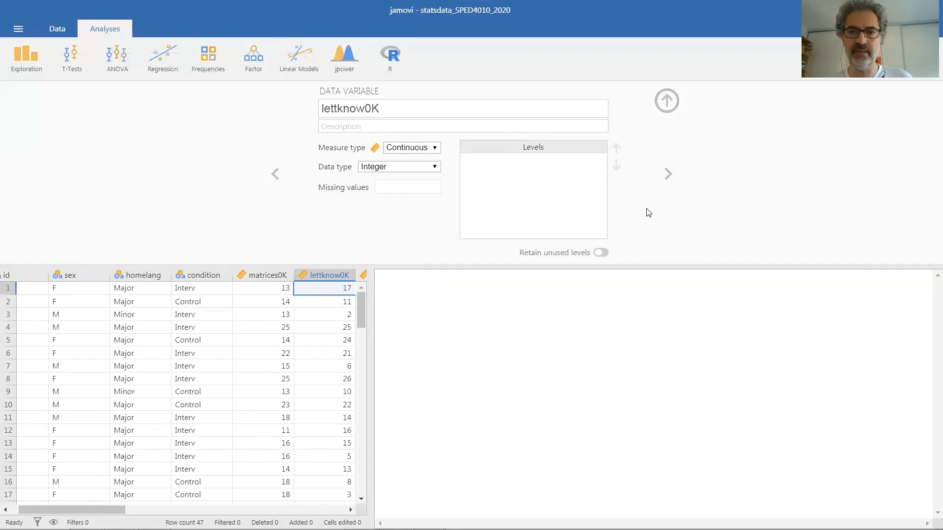
{"action": "left_click", "coordinate": [668, 174]}
{"action": "left_click", "coordinate": [667, 173]}
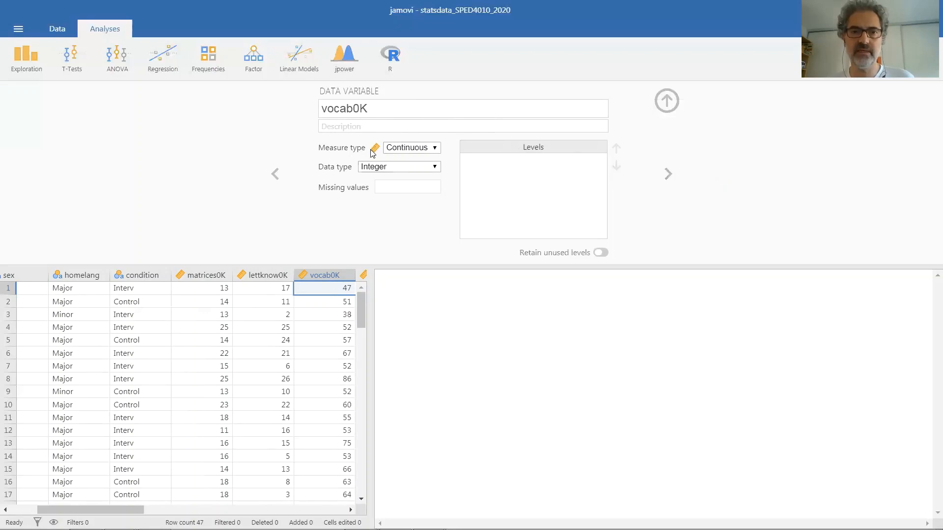
{"action": "left_click", "coordinate": [668, 174]}
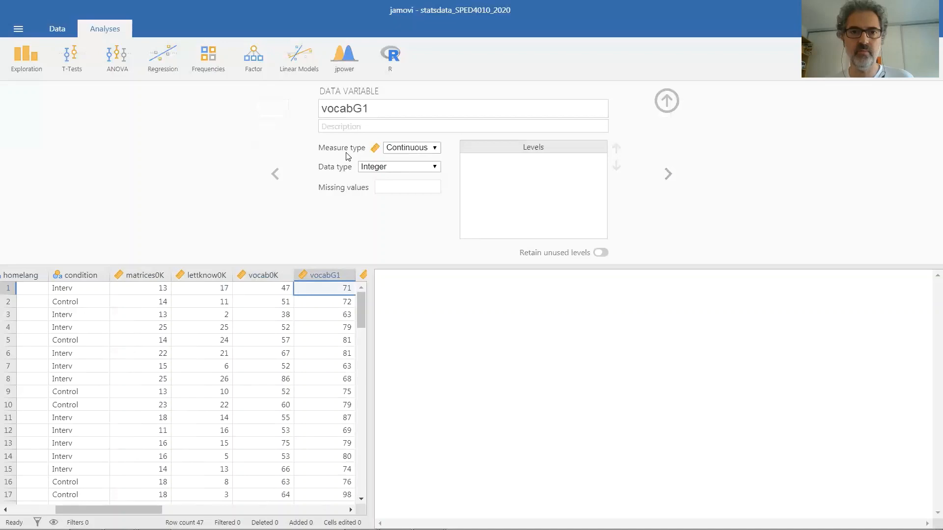
{"action": "left_click", "coordinate": [667, 174]}
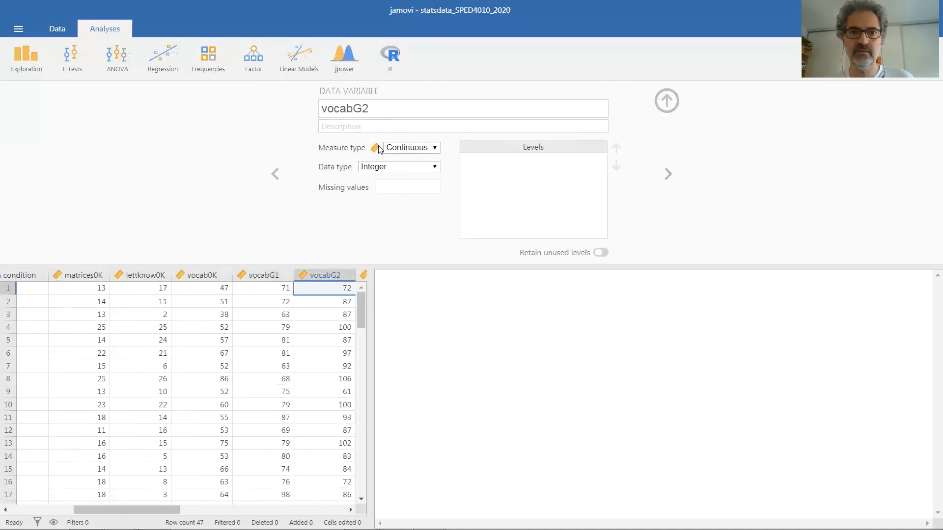
{"action": "left_click", "coordinate": [667, 173]}
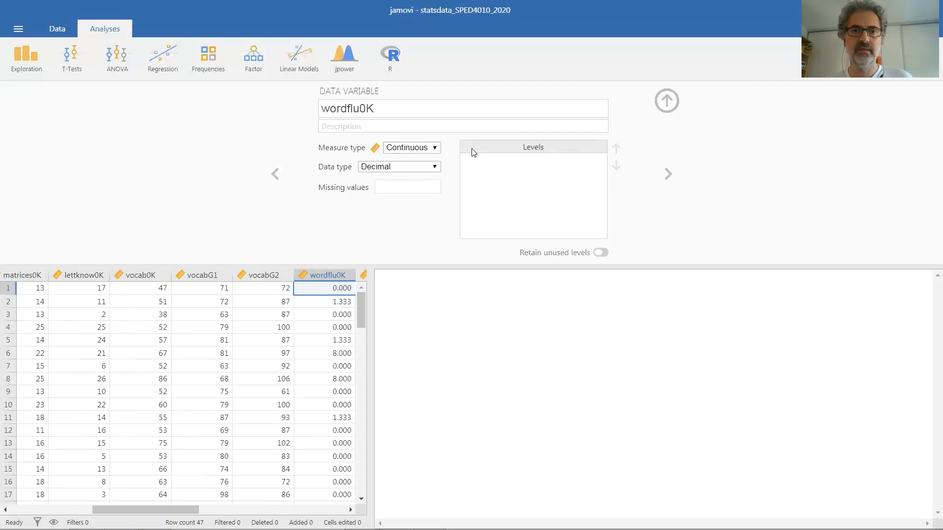
{"action": "left_click", "coordinate": [668, 173]}
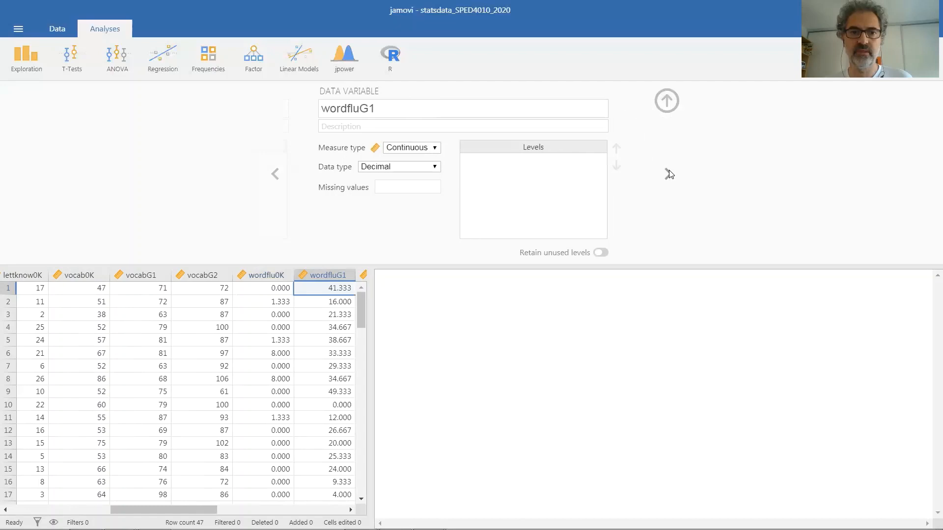
{"action": "left_click", "coordinate": [669, 170]}
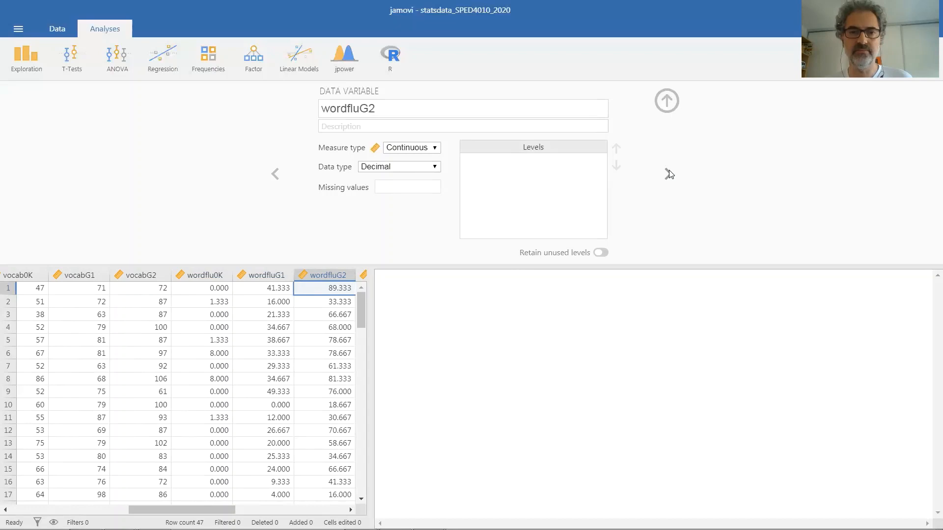
{"action": "left_click", "coordinate": [668, 102]}
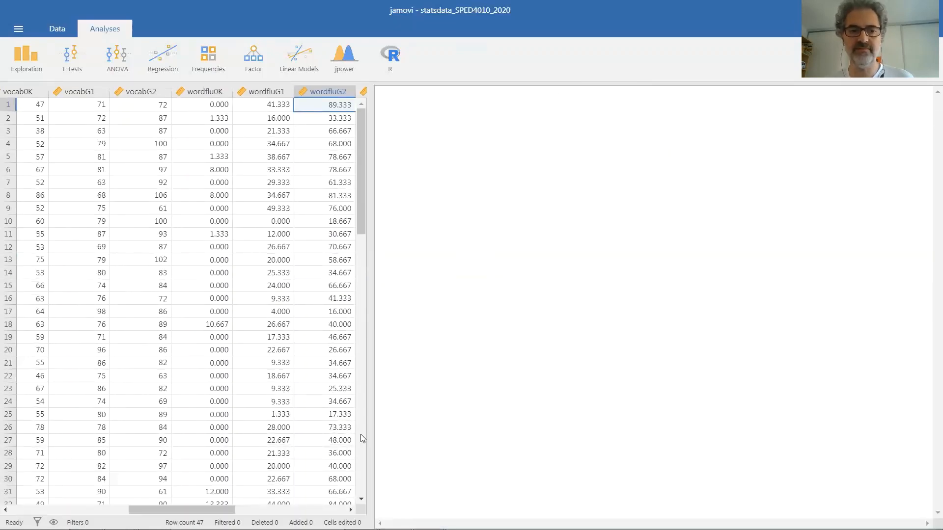
- Create a Descriptives analysis of the variables sex, homelang, condition and id with frequency tables enabled
{"action": "left_click", "coordinate": [103, 508]}
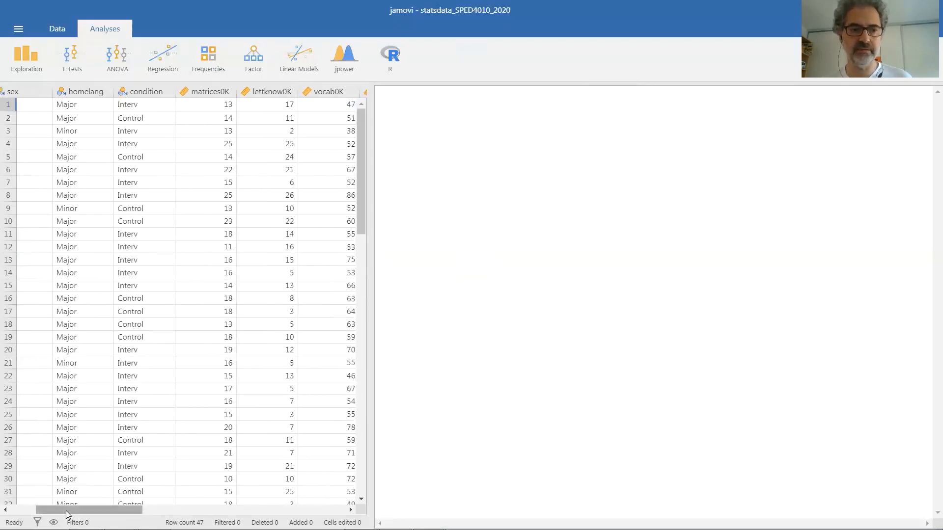
{"action": "left_click_drag", "start_coordinate": [57, 509], "coordinate": [31, 510]}
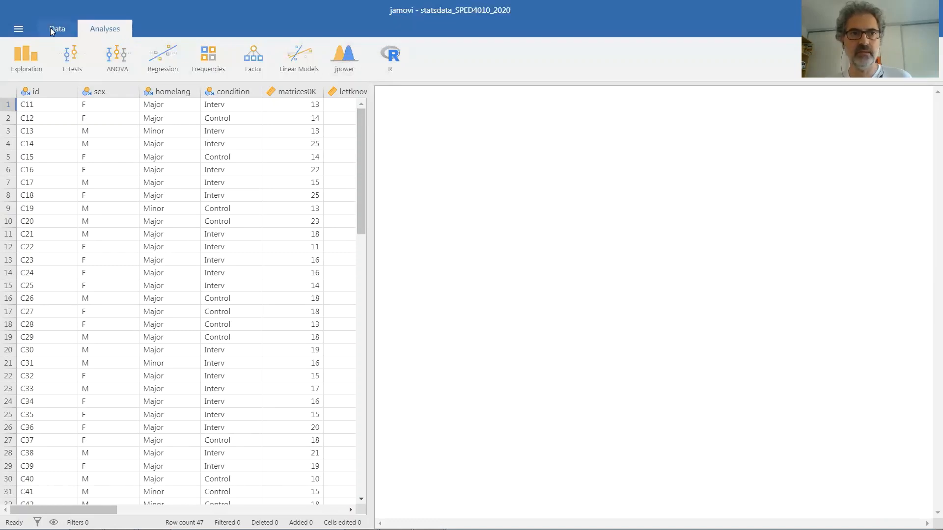
{"action": "left_click", "coordinate": [26, 59]}
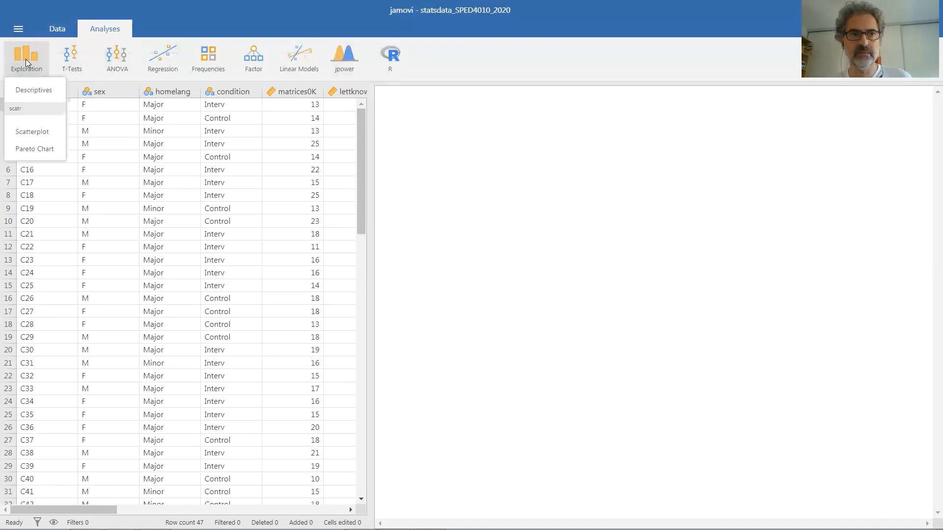
{"action": "left_click", "coordinate": [31, 90]}
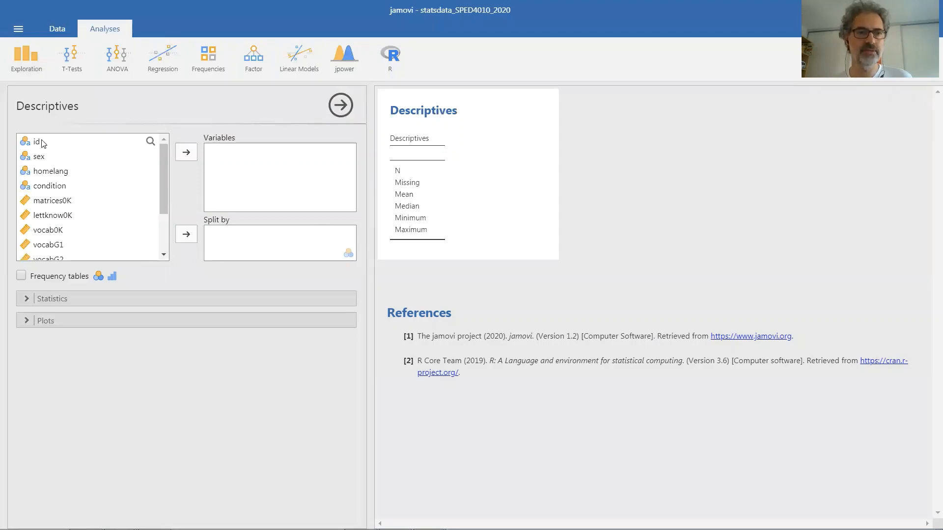
{"action": "left_click", "coordinate": [43, 158]}
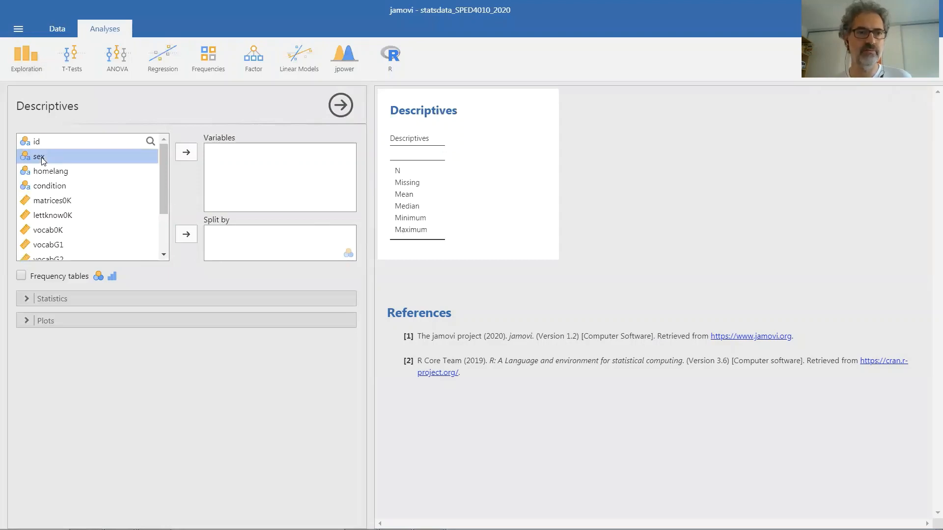
{"action": "left_click", "coordinate": [48, 185], "text": "shift"}
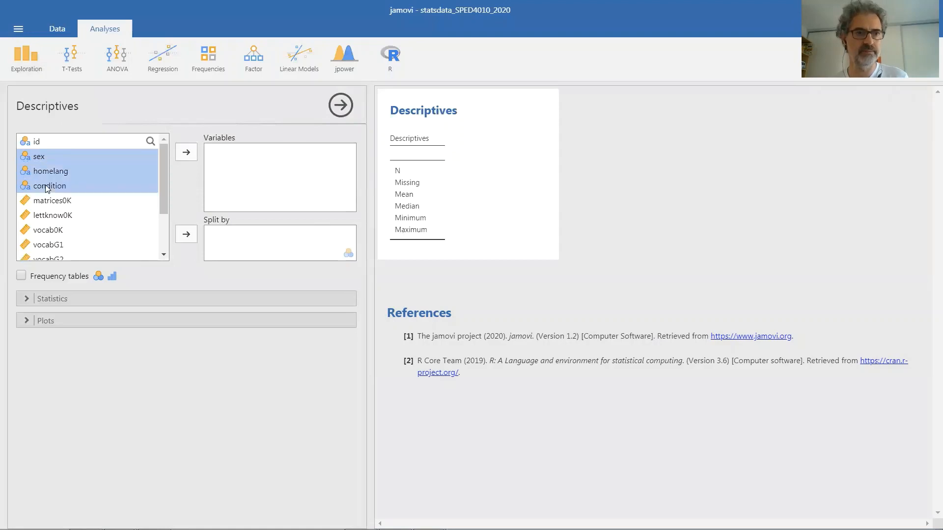
{"action": "left_click", "coordinate": [190, 152]}
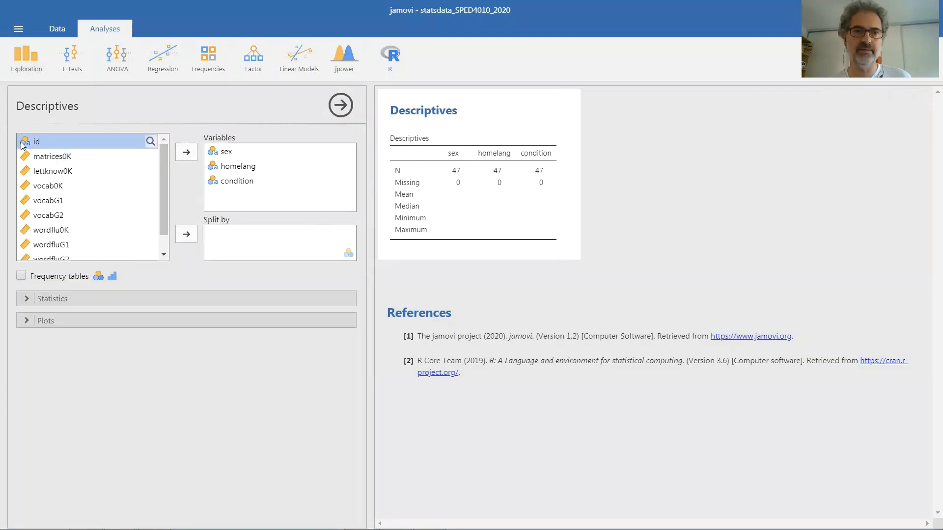
{"action": "left_click_drag", "start_coordinate": [21, 145], "coordinate": [221, 196]}
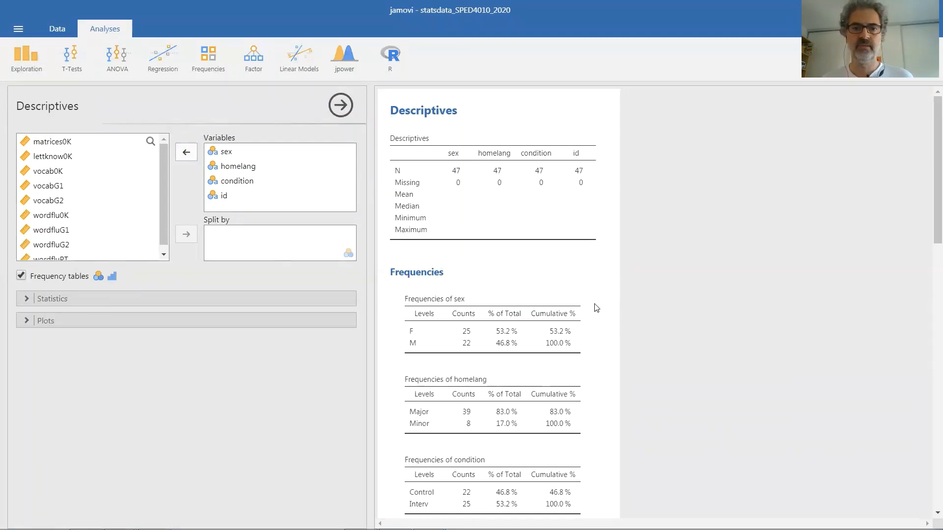
- Examine the frequency tables of sex, homelang, condition and id in the results, down to the last id level
{"action": "scroll", "coordinate": [410, 278], "scroll_direction": "down", "scroll_amount": 3}
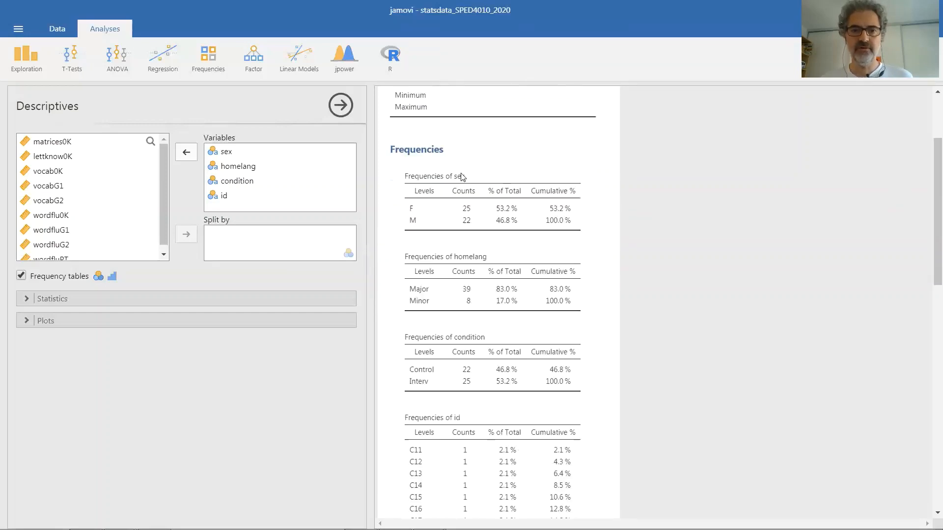
{"action": "scroll", "coordinate": [479, 245], "scroll_direction": "down", "scroll_amount": 1}
{"action": "scroll", "coordinate": [499, 243], "scroll_direction": "up", "scroll_amount": 1}
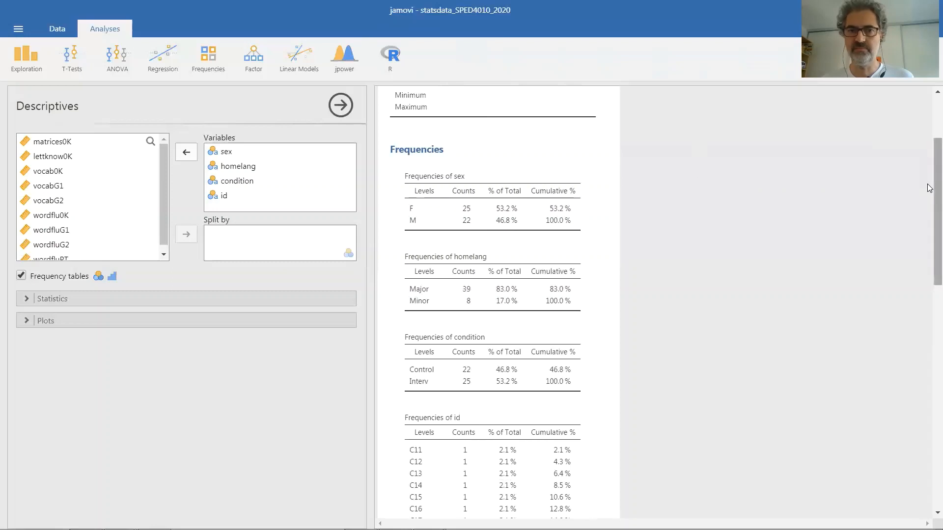
{"action": "scroll", "coordinate": [927, 193], "scroll_direction": "down", "scroll_amount": 1}
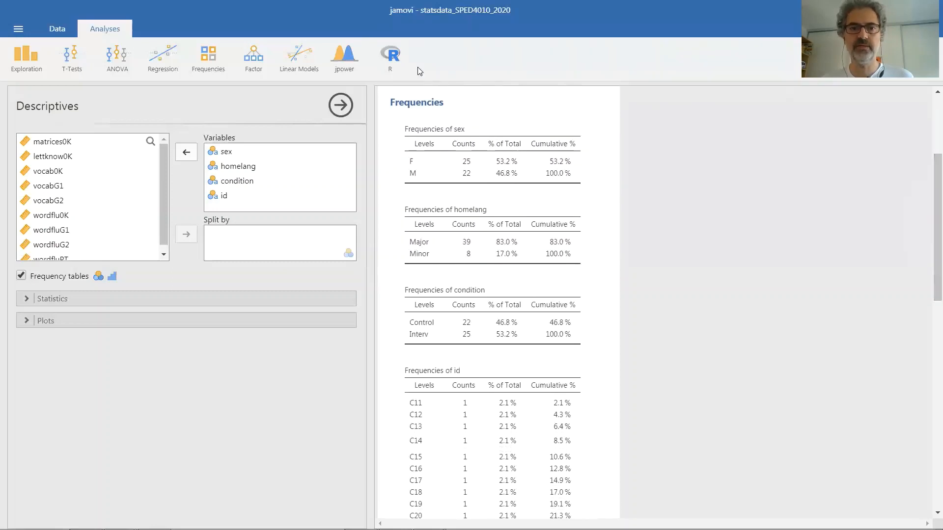
{"action": "scroll", "coordinate": [492, 334], "scroll_direction": "down", "scroll_amount": 10}
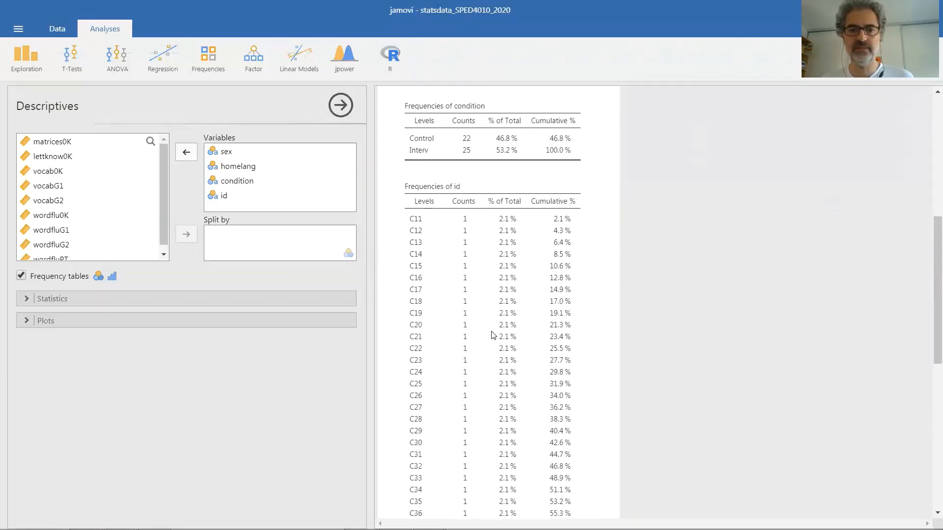
{"action": "scroll", "coordinate": [492, 335], "scroll_direction": "down", "scroll_amount": 1}
{"action": "scroll", "coordinate": [492, 335], "scroll_direction": "up", "scroll_amount": 3}
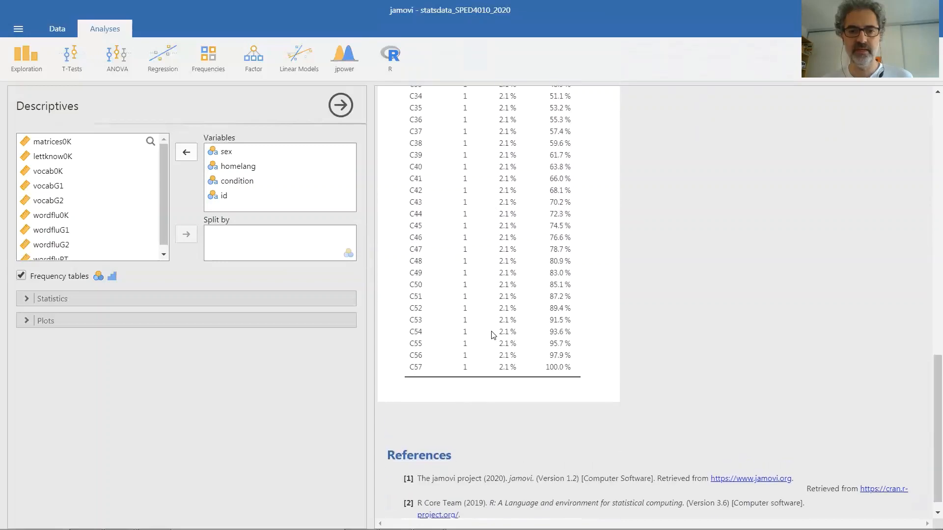
{"action": "scroll", "coordinate": [467, 414], "scroll_direction": "down", "scroll_amount": 2}
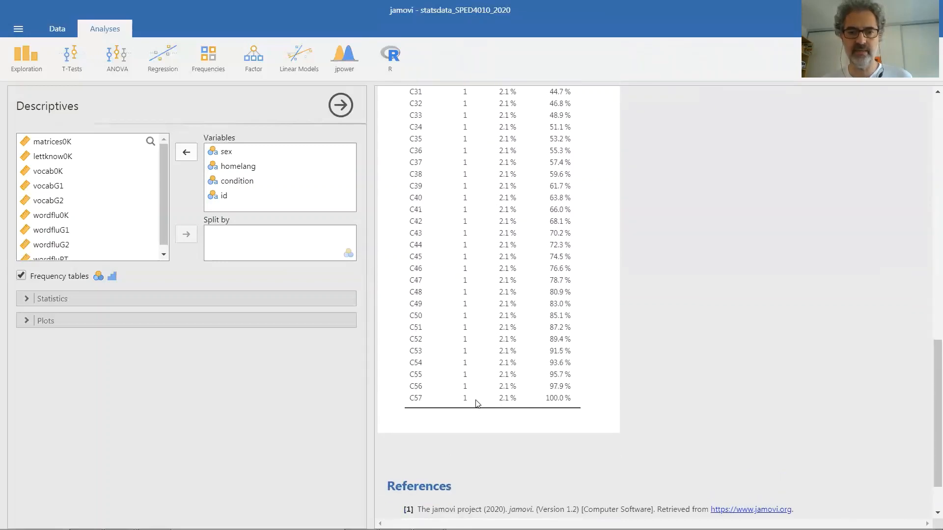
{"action": "scroll", "coordinate": [466, 400], "scroll_direction": "up", "scroll_amount": 2}
{"action": "scroll", "coordinate": [463, 385], "scroll_direction": "up", "scroll_amount": 4}
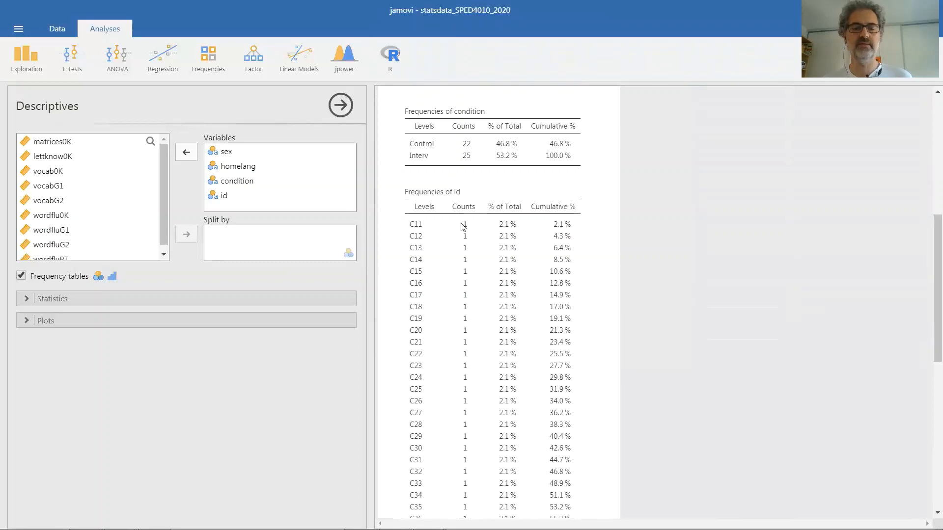
- Remove id from the variables of the Descriptives analysis
{"action": "left_click", "coordinate": [212, 196]}
{"action": "left_click", "coordinate": [187, 153]}
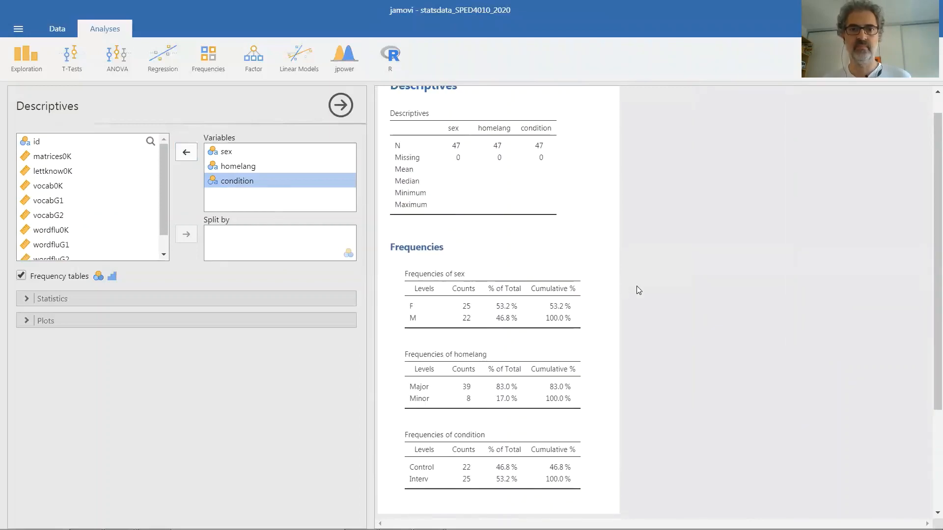
{"action": "scroll", "coordinate": [674, 285], "scroll_direction": "up", "scroll_amount": 1}
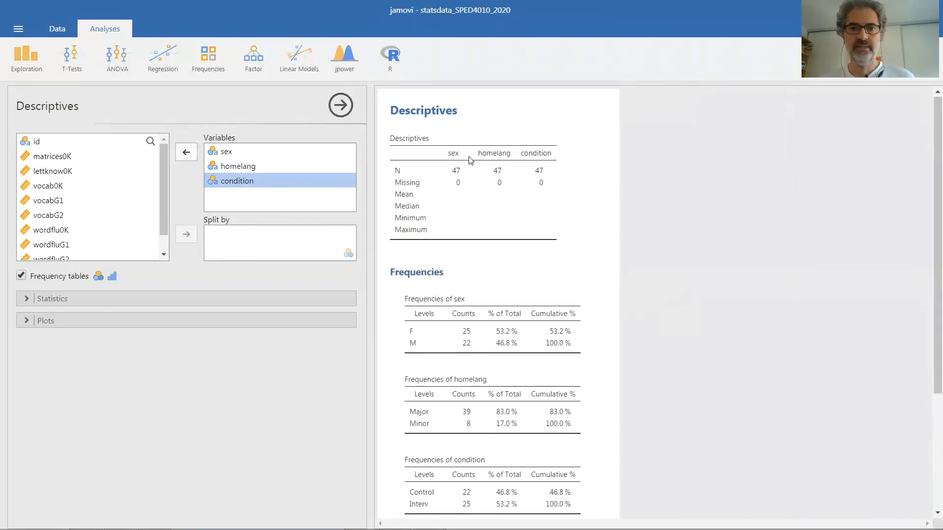
- Turn off the mean, median, minimum and maximum statistics for the categorical variables and close the analysis options
{"action": "left_click", "coordinate": [29, 299]}
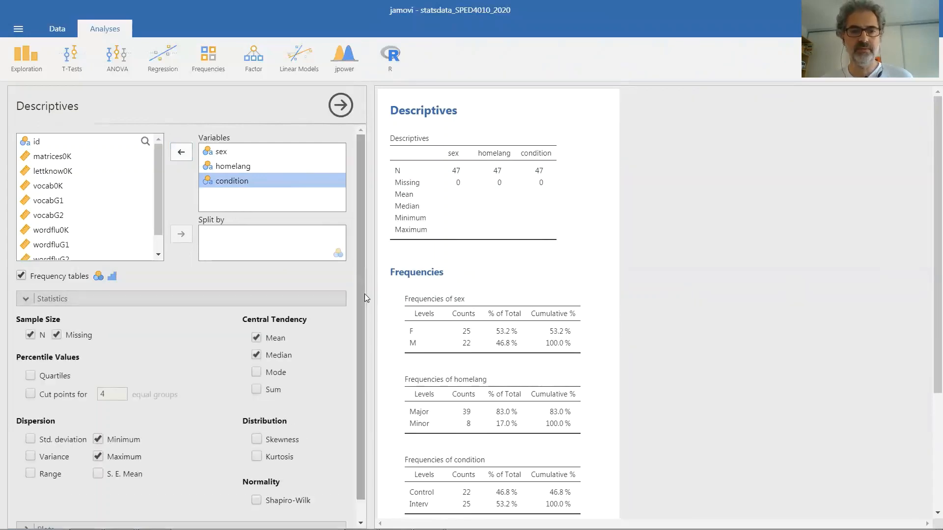
{"action": "left_click_drag", "start_coordinate": [363, 292], "coordinate": [365, 350]}
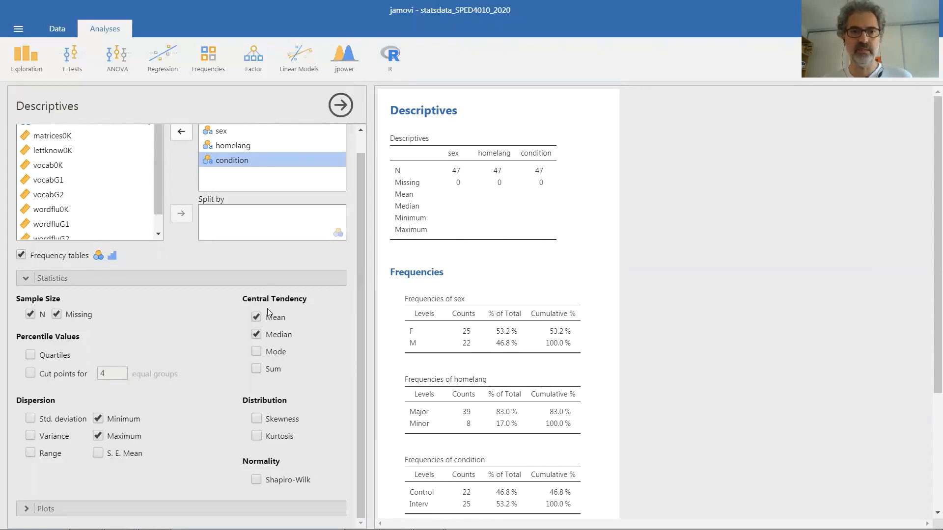
{"action": "left_click", "coordinate": [256, 335]}
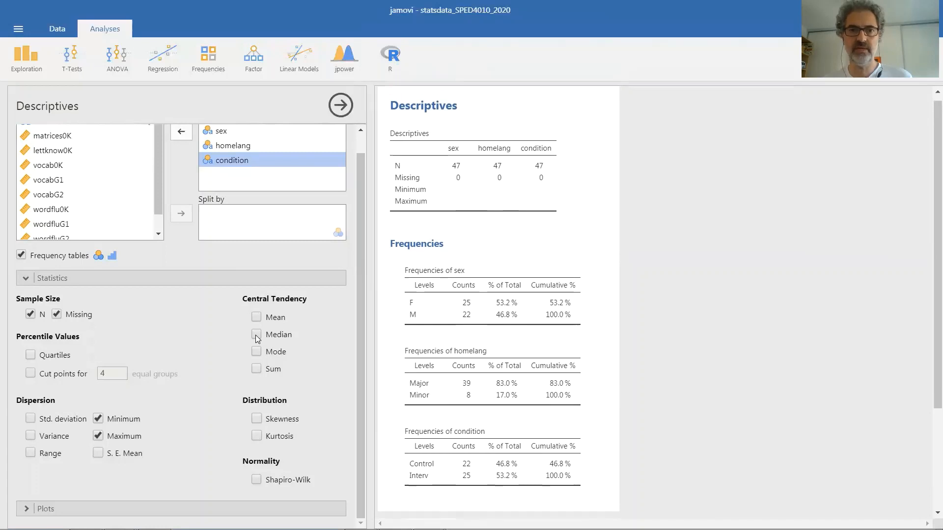
{"action": "left_click", "coordinate": [98, 420]}
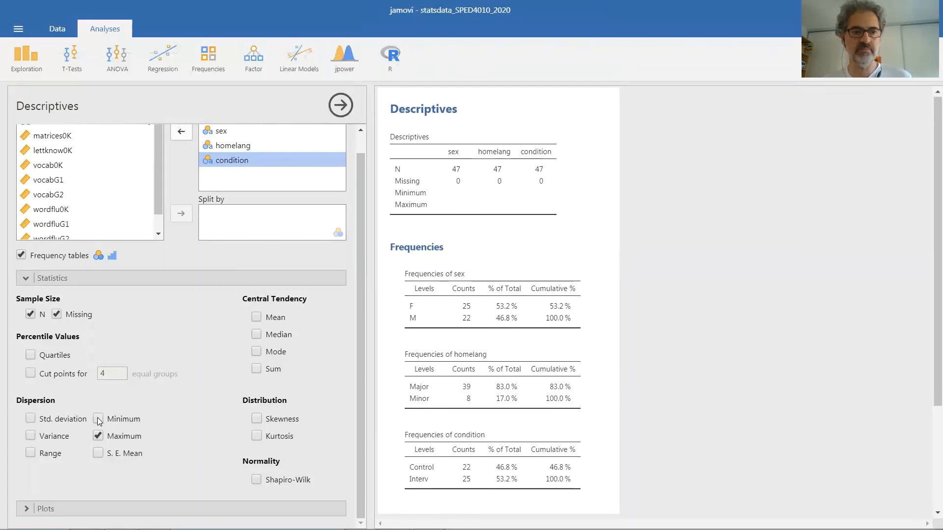
{"action": "left_click", "coordinate": [99, 436]}
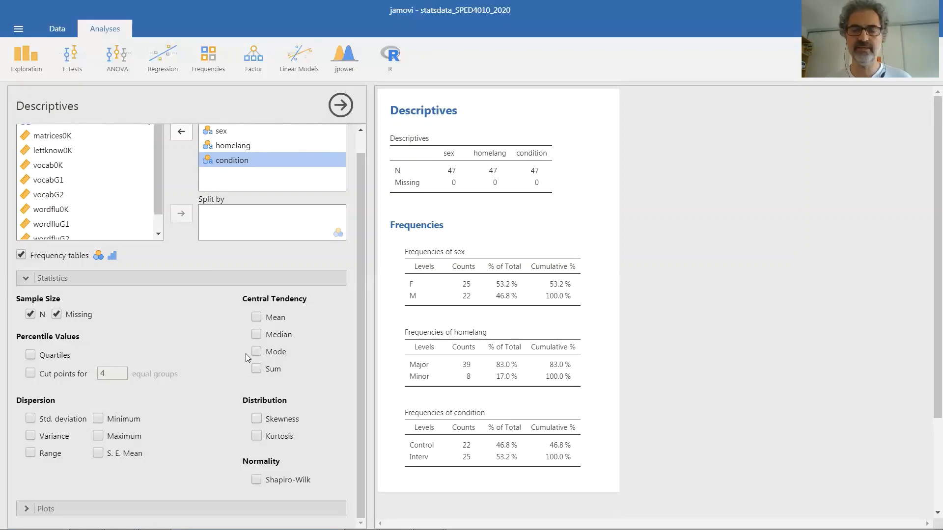
{"action": "left_click", "coordinate": [711, 376]}
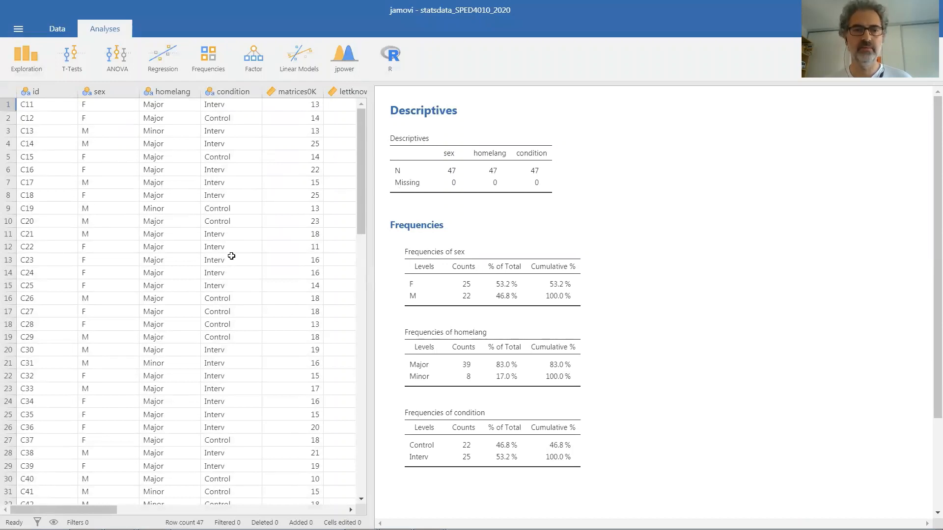
- Reopen the options of the existing Descriptives analysis to review its variables and statistics, and close them again
{"action": "left_click", "coordinate": [456, 283]}
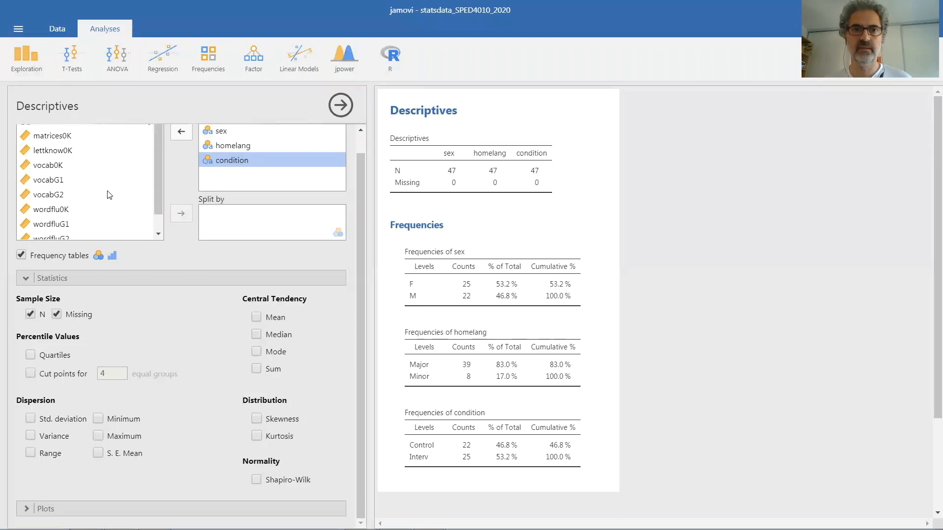
{"action": "scroll", "coordinate": [103, 195], "scroll_direction": "up", "scroll_amount": 1}
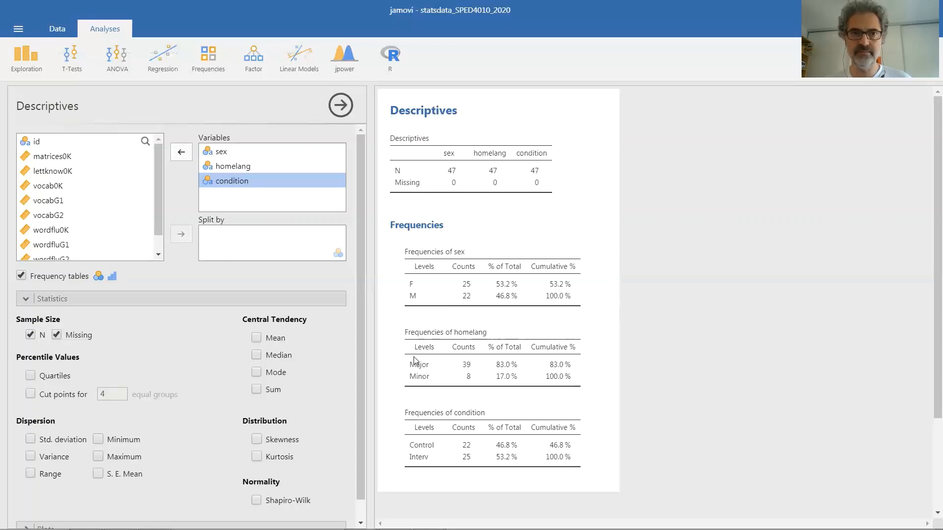
{"action": "left_click", "coordinate": [337, 105]}
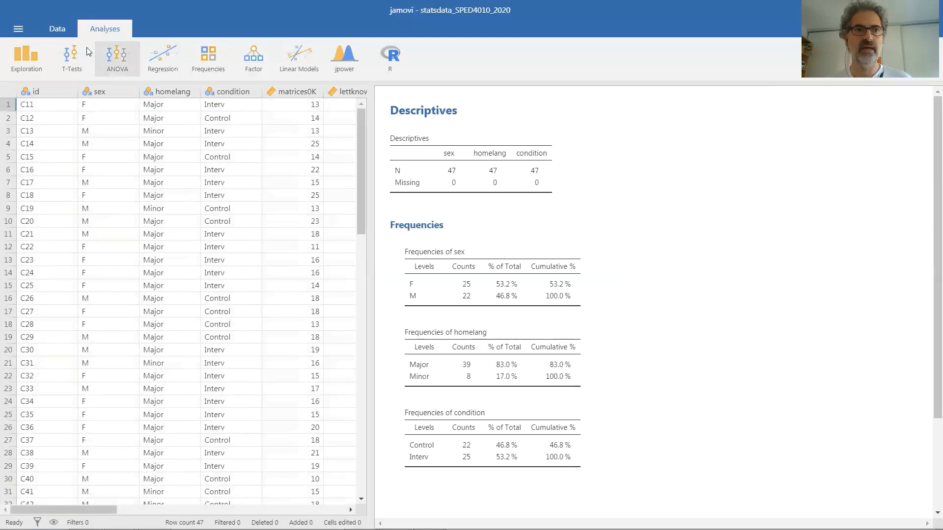
- Start a second, separate Descriptives analysis
{"action": "left_click", "coordinate": [25, 54]}
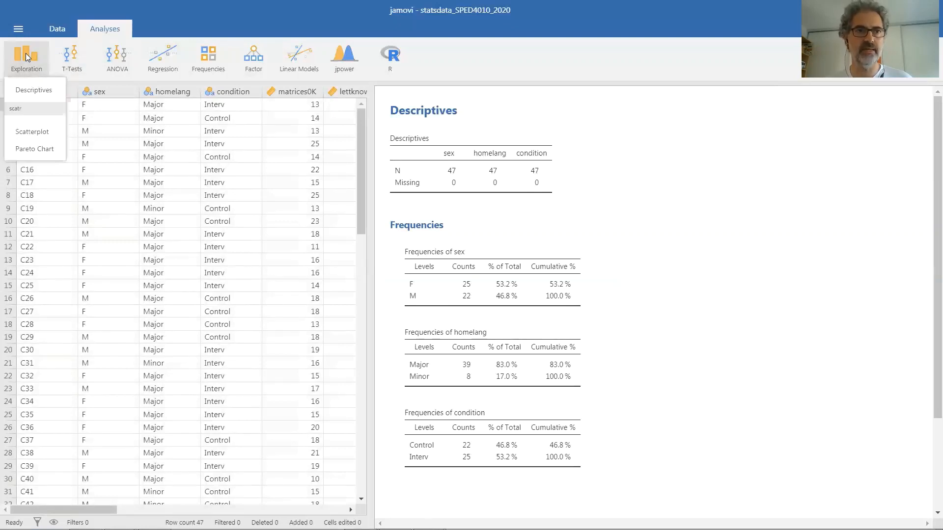
{"action": "left_click", "coordinate": [35, 96]}
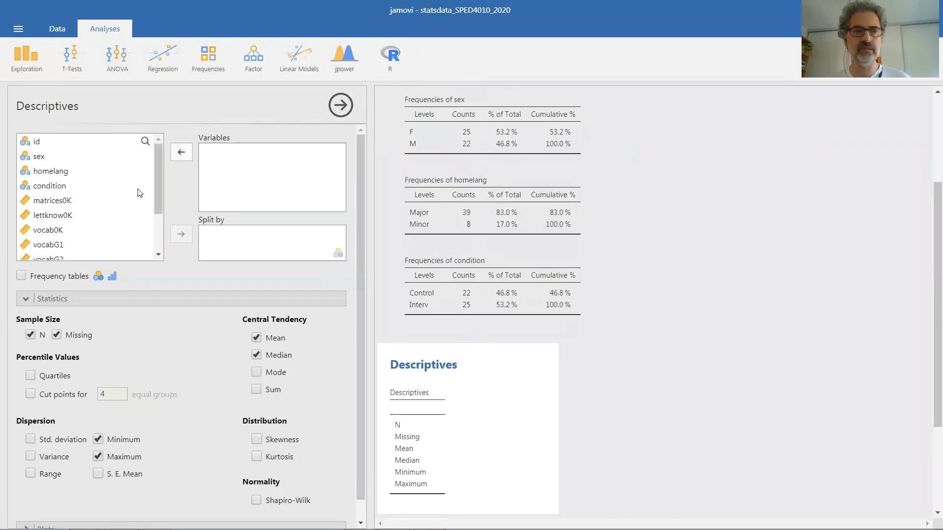
{"action": "left_click", "coordinate": [60, 200]}
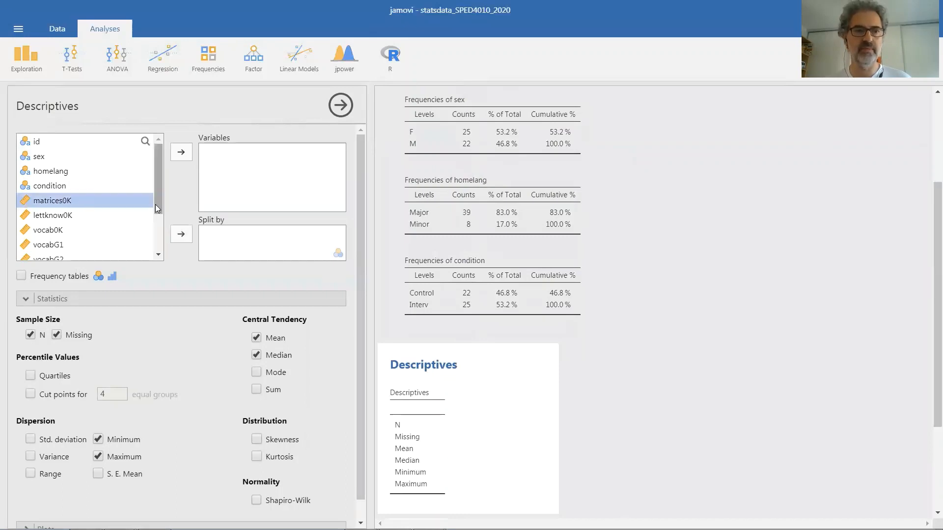
{"action": "left_click_drag", "start_coordinate": [155, 204], "coordinate": [156, 241]}
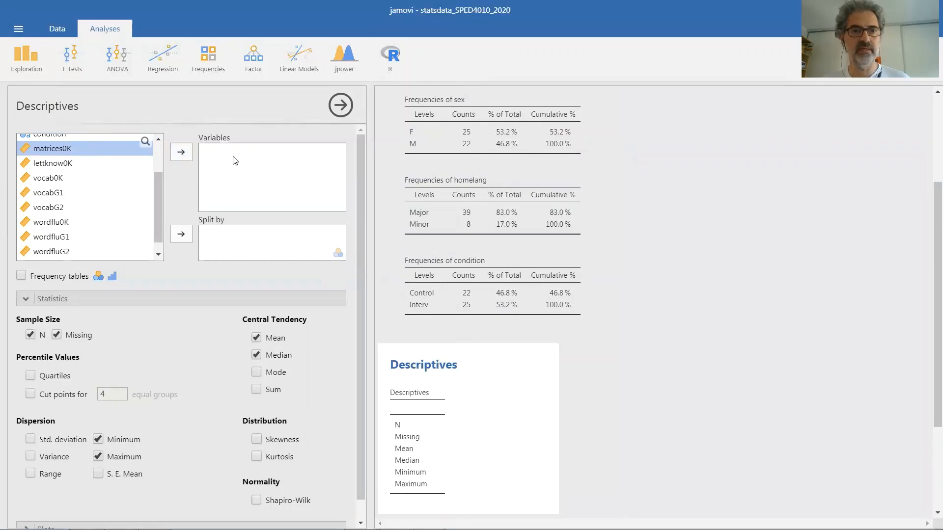
{"action": "left_click", "coordinate": [187, 152]}
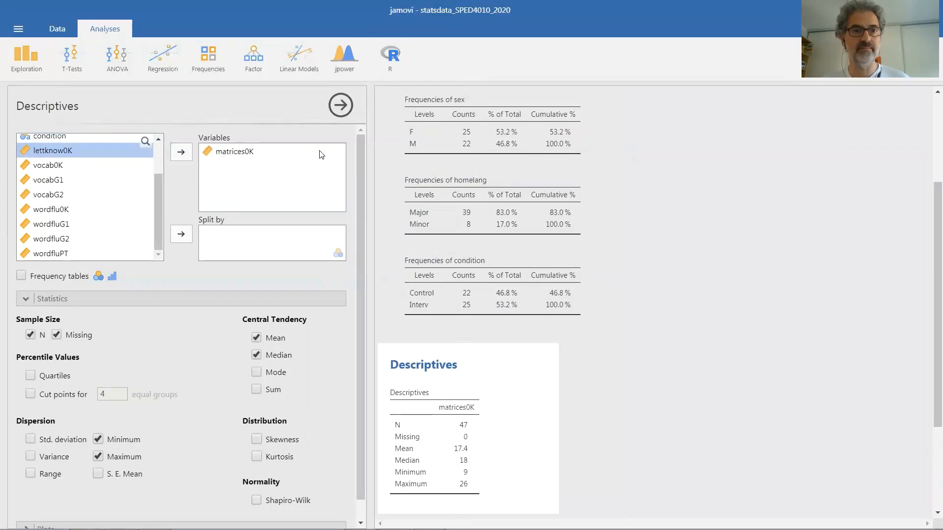
{"action": "left_click", "coordinate": [250, 153]}
{"action": "left_click", "coordinate": [179, 153]}
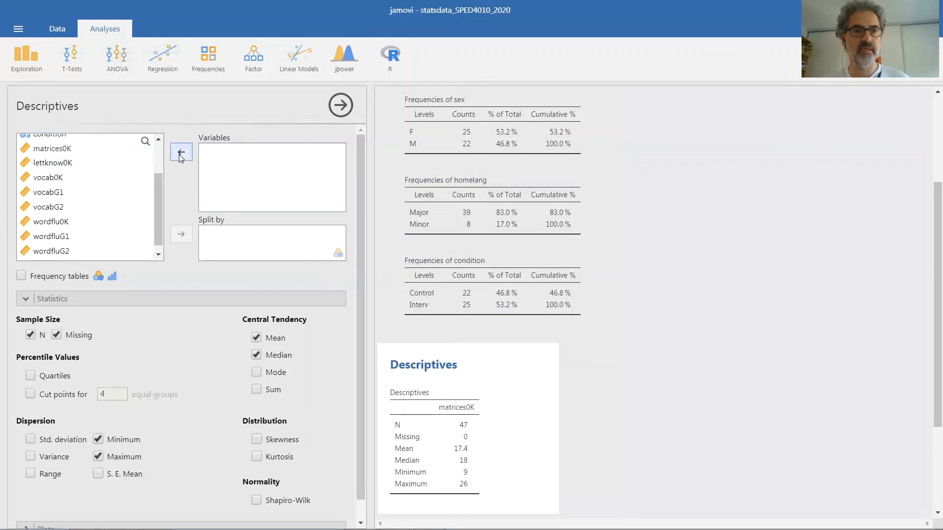
- Add all the continuous variables from matrices0K through wordfluG2 to the new Descriptives analysis, leaving out wordfluPT
{"action": "left_click", "coordinate": [30, 149]}
{"action": "left_click_drag", "start_coordinate": [158, 235], "coordinate": [158, 247]}
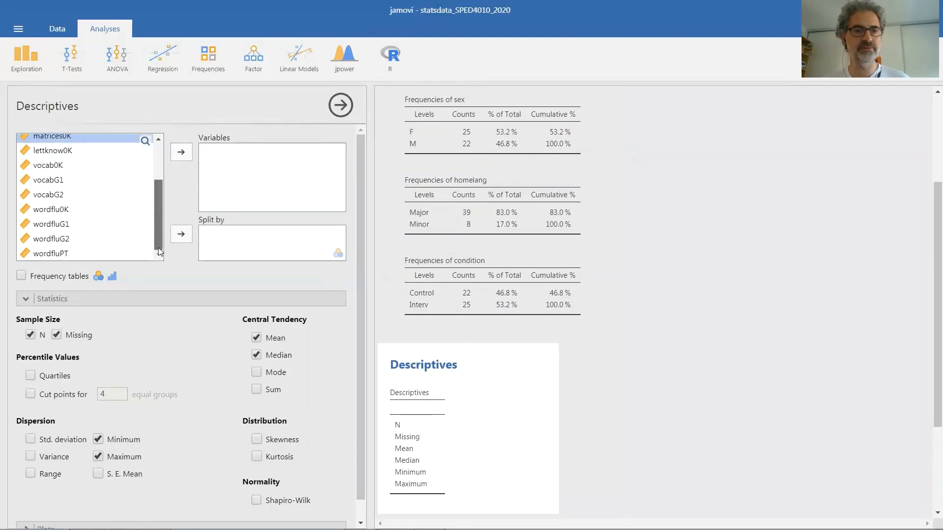
{"action": "left_click", "coordinate": [65, 241], "text": "shift"}
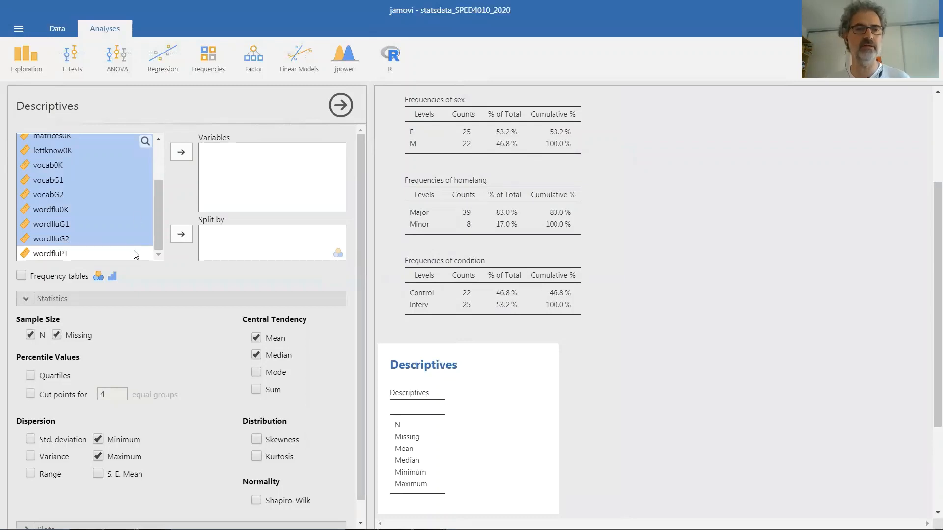
{"action": "left_click", "coordinate": [180, 153]}
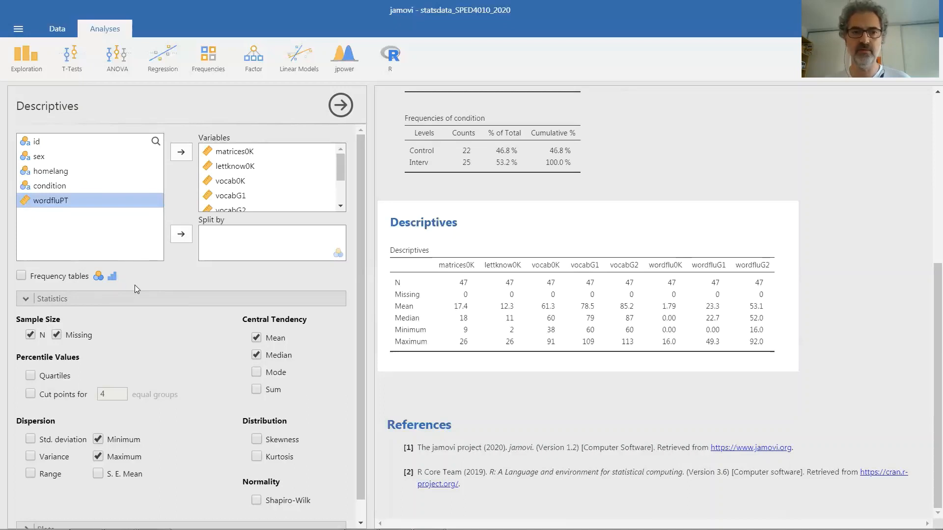
- Add the mode to the central tendency statistics of the continuous variables, and remove it again
{"action": "left_click_drag", "start_coordinate": [359, 310], "coordinate": [359, 346]}
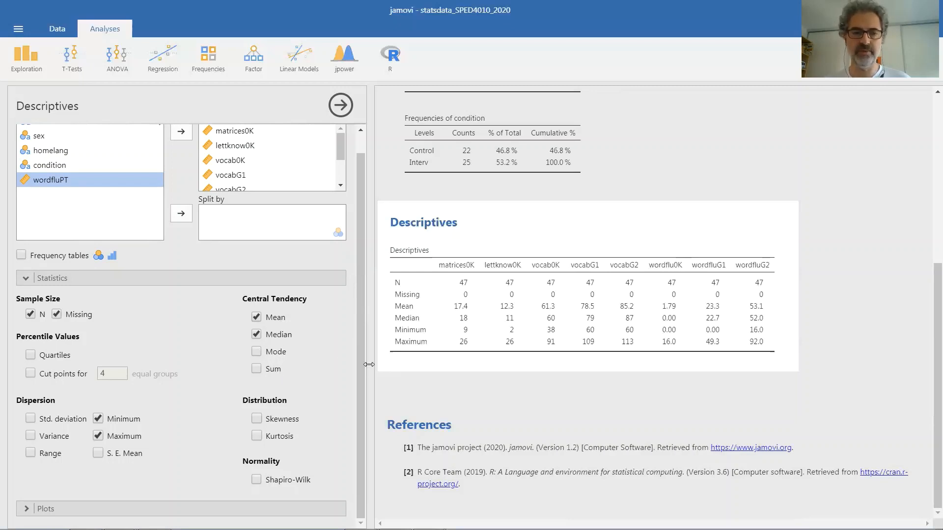
{"action": "left_click", "coordinate": [257, 352]}
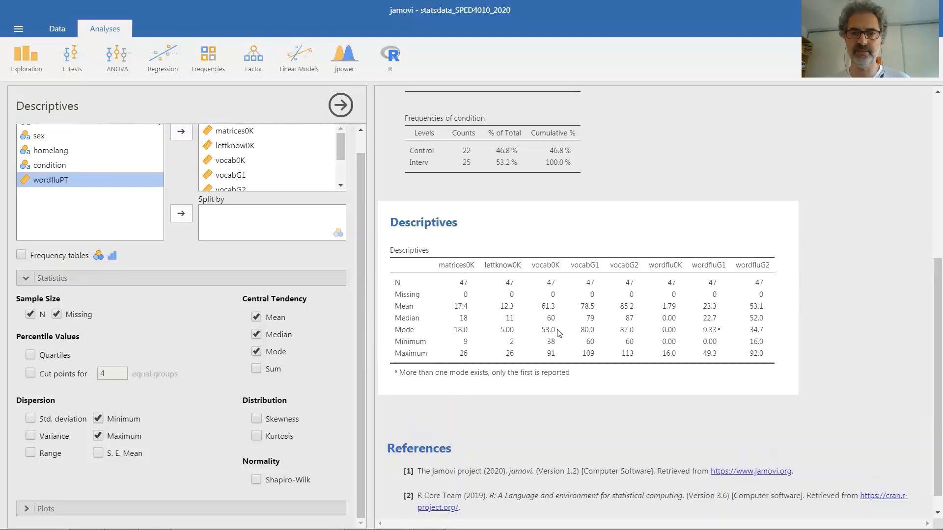
{"action": "left_click", "coordinate": [256, 351]}
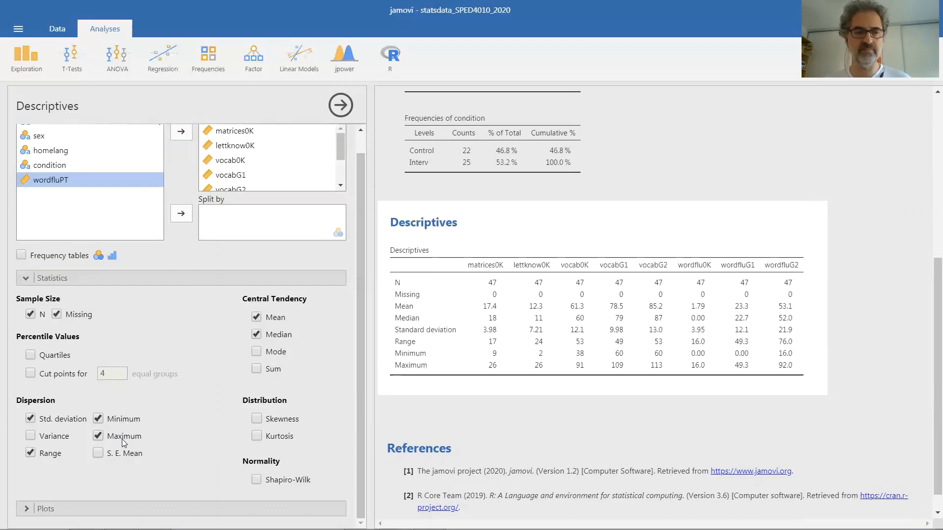
- Remove the range from the dispersion statistics, keeping the standard deviation, minimum and maximum, and close the analysis options
{"action": "left_click", "coordinate": [31, 453]}
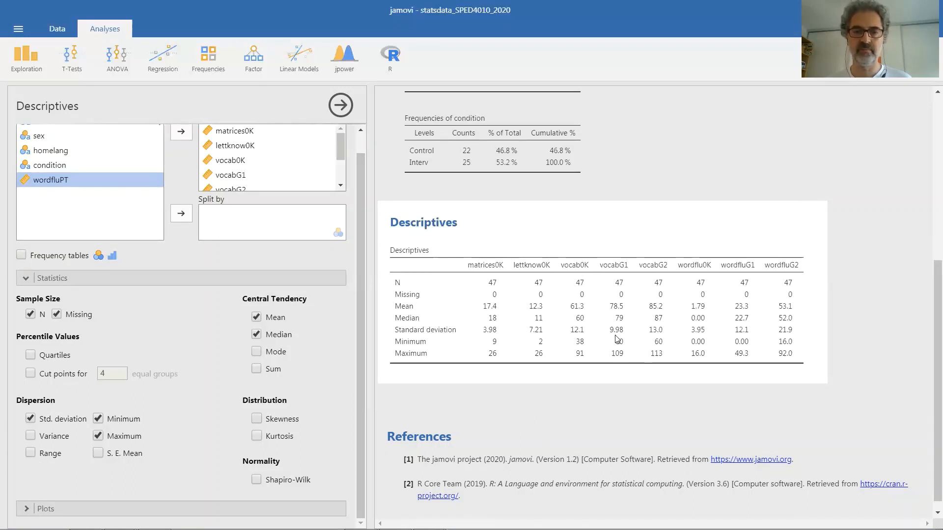
{"action": "left_click", "coordinate": [339, 105]}
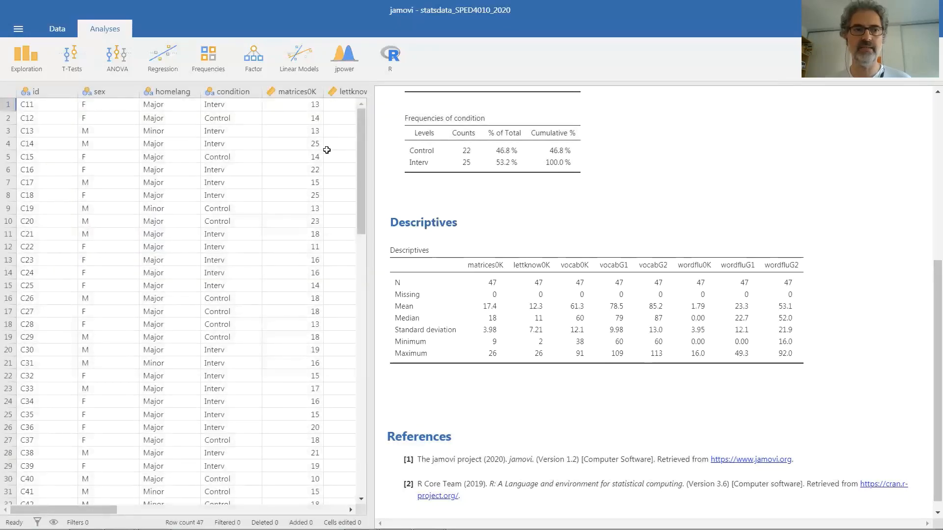
- Review the frequency tables for sex, homelang and condition together with the descriptives table of the continuous variables
{"action": "scroll", "coordinate": [604, 268], "scroll_direction": "up", "scroll_amount": 3}
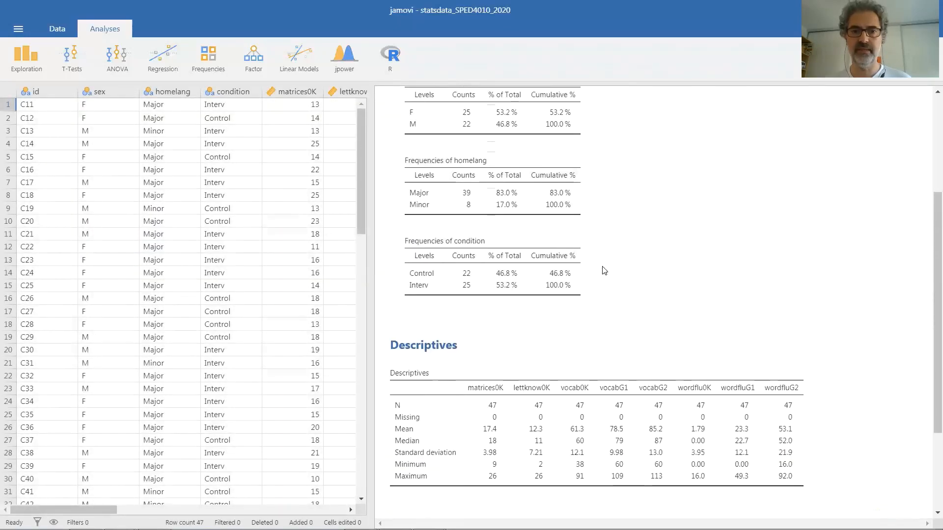
{"action": "scroll", "coordinate": [604, 271], "scroll_direction": "up", "scroll_amount": 3}
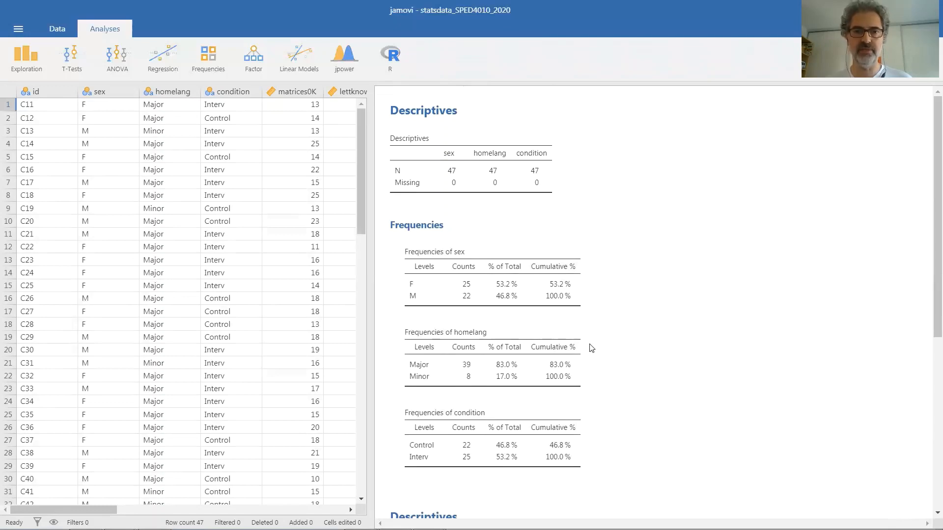
{"action": "scroll", "coordinate": [584, 364], "scroll_direction": "down", "scroll_amount": 5}
{"action": "scroll", "coordinate": [584, 364], "scroll_direction": "up", "scroll_amount": 5}
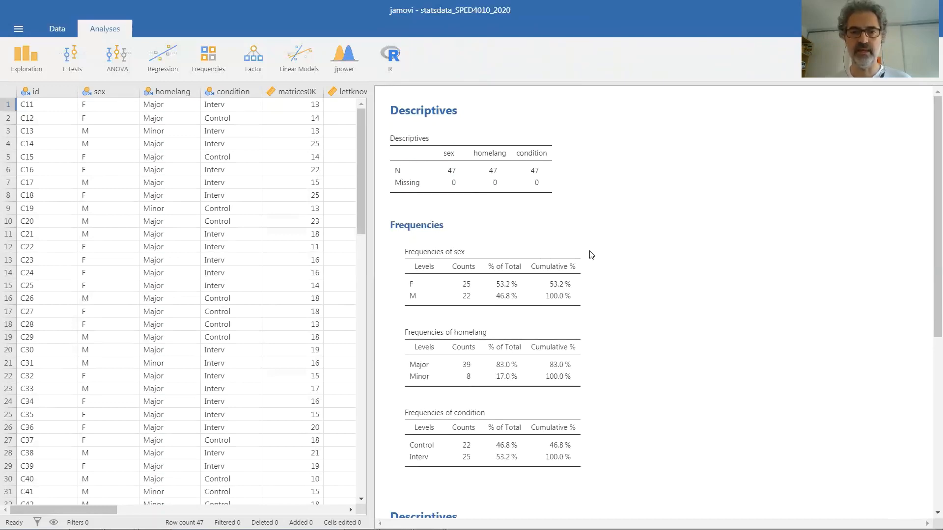
{"action": "scroll", "coordinate": [591, 255], "scroll_direction": "down", "scroll_amount": 5}
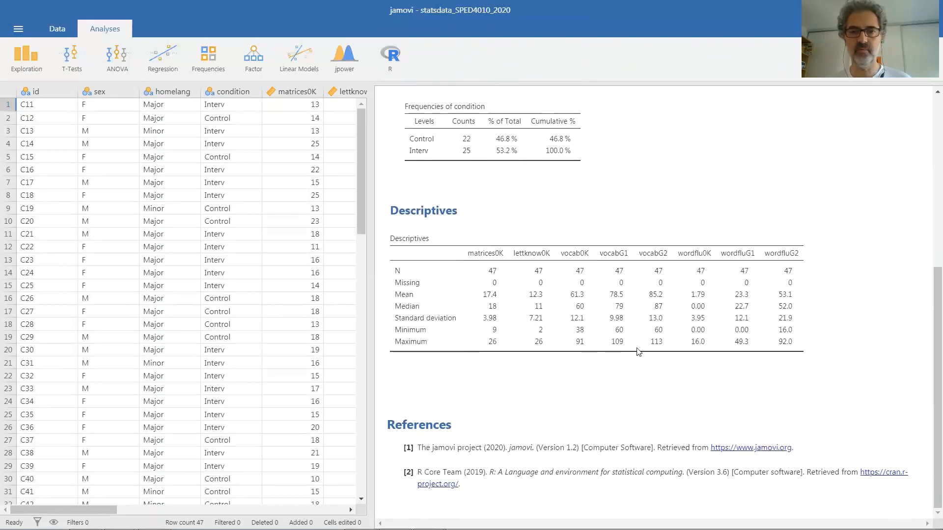